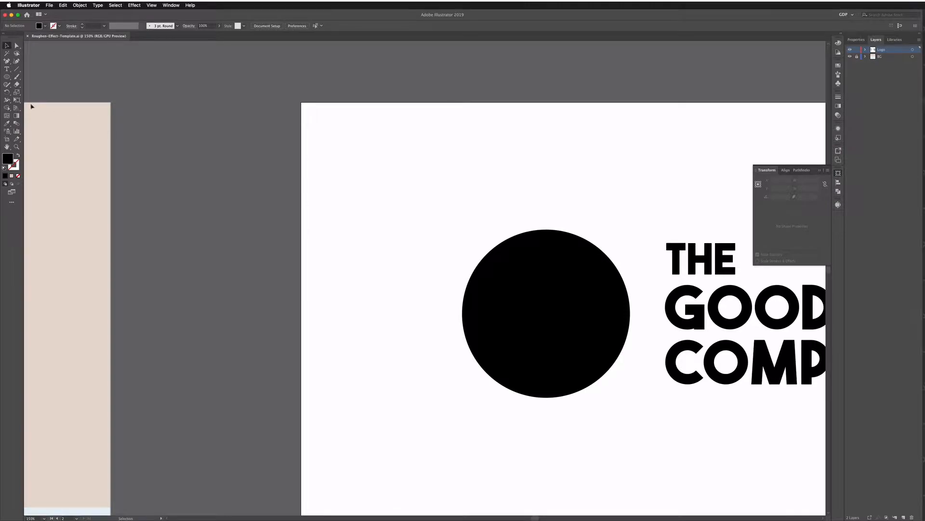
Draw a black upright ellipse about 58 by 87 px on the white artboard, beside the large circle
click(7, 77)
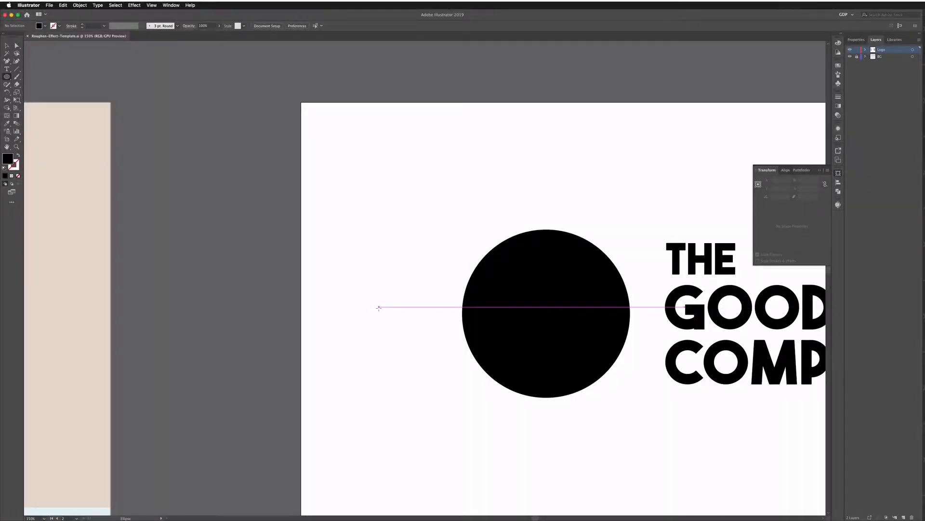
drag(379, 308, 400, 339)
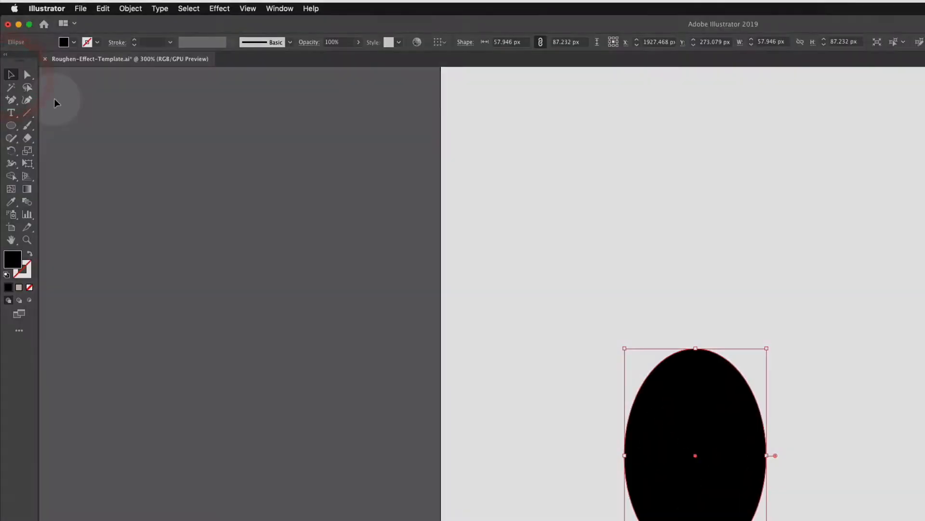
click(48, 100)
Draw a vertical line about 144 px long through the ellipse's centre and give it a dark red stroke
click(24, 113)
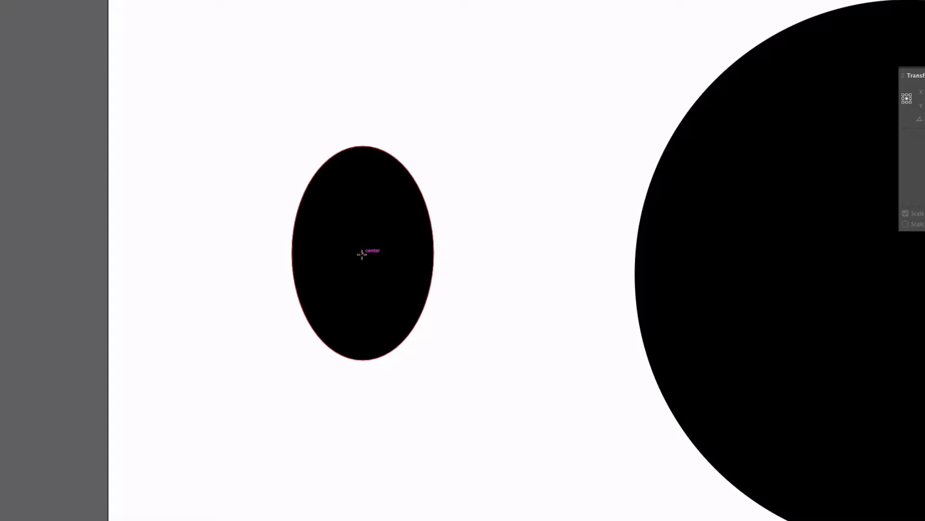
mouse_move(362, 254)
mouse_down()
mouse_move(262, 349)
mouse_move(352, 391)
mouse_move(353, 435)
mouse_move(349, 352)
mouse_move(348, 426)
mouse_up()
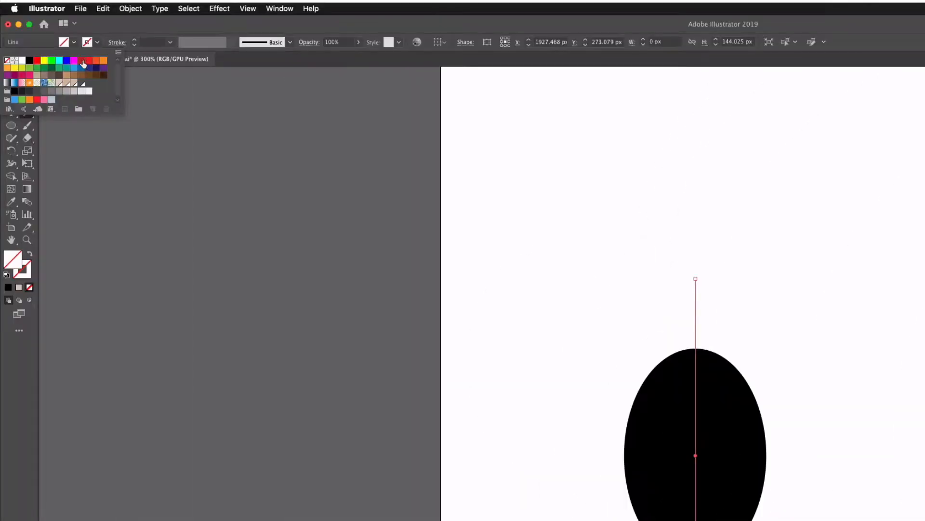
click(83, 61)
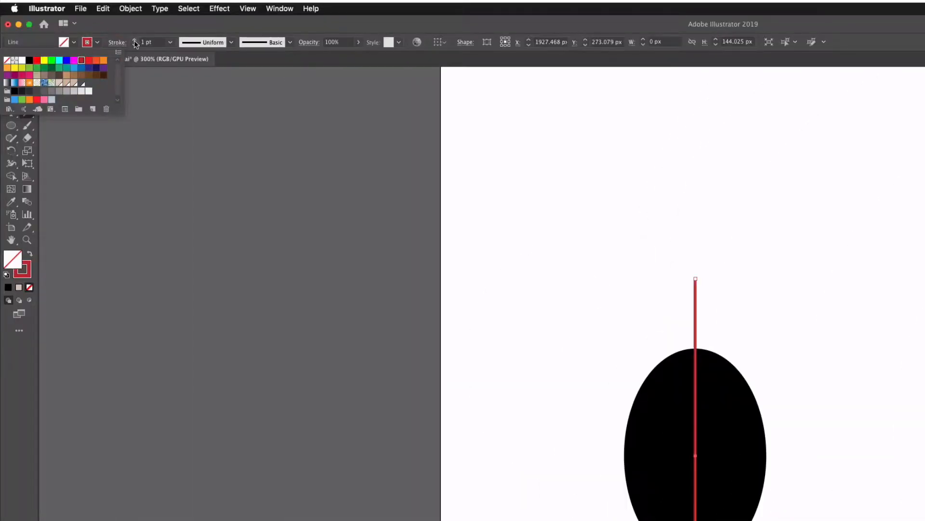
Set the red line's stroke weight to 8 pt
click(135, 41)
click(135, 41)
click(135, 40)
click(135, 41)
click(135, 41)
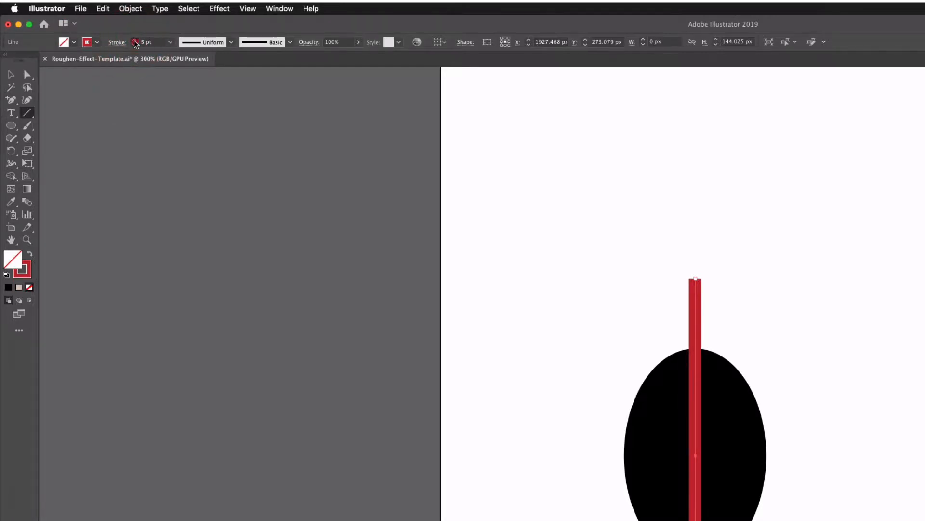
click(135, 41)
click(135, 41)
click(135, 40)
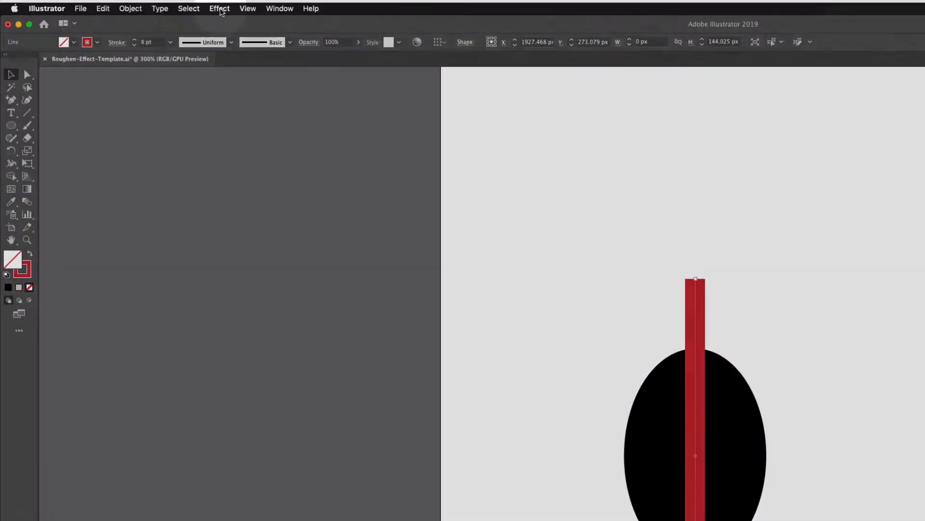
Start a Zig Zag effect on the red line, with the preview on and smooth points
click(134, 5)
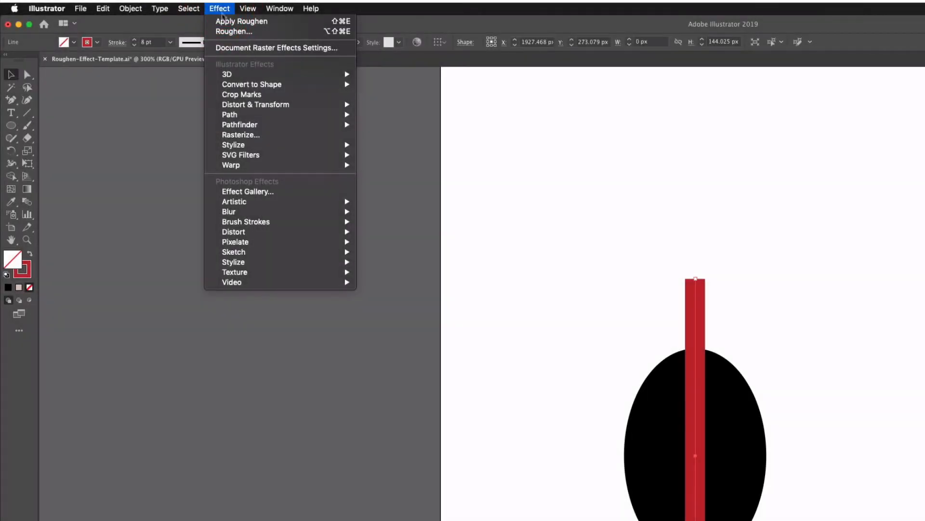
mouse_move(275, 106)
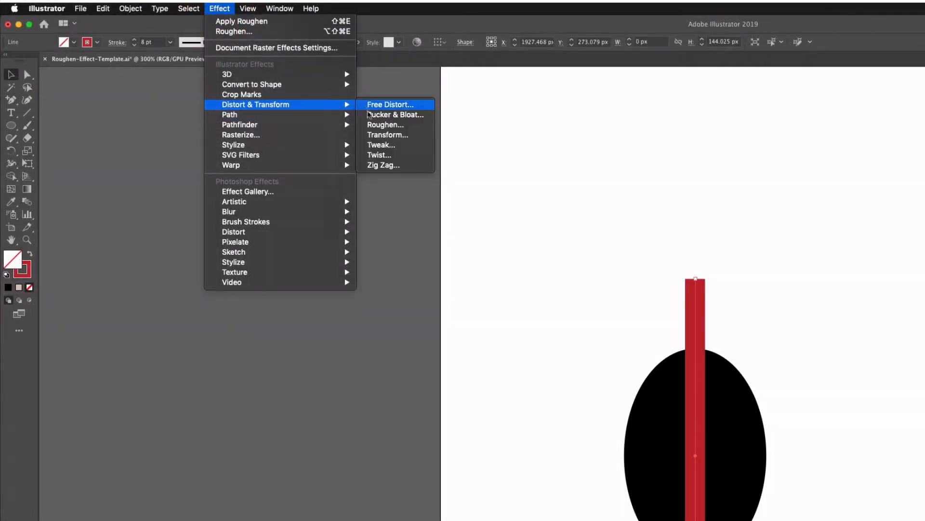
click(375, 165)
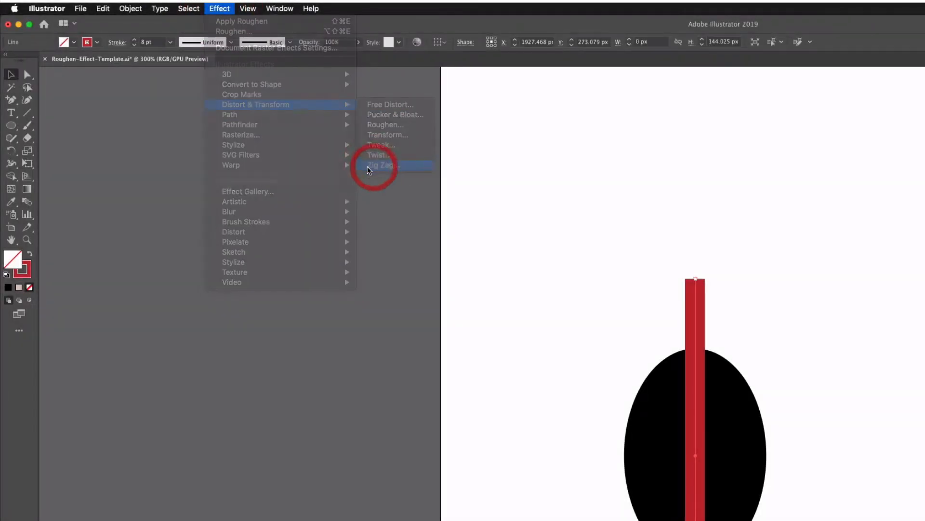
drag(50, 66, 330, 263)
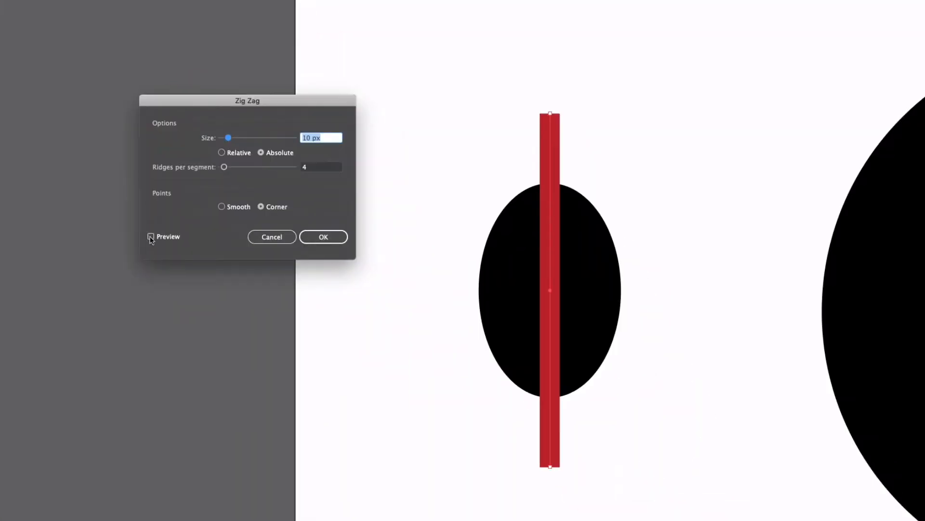
click(150, 236)
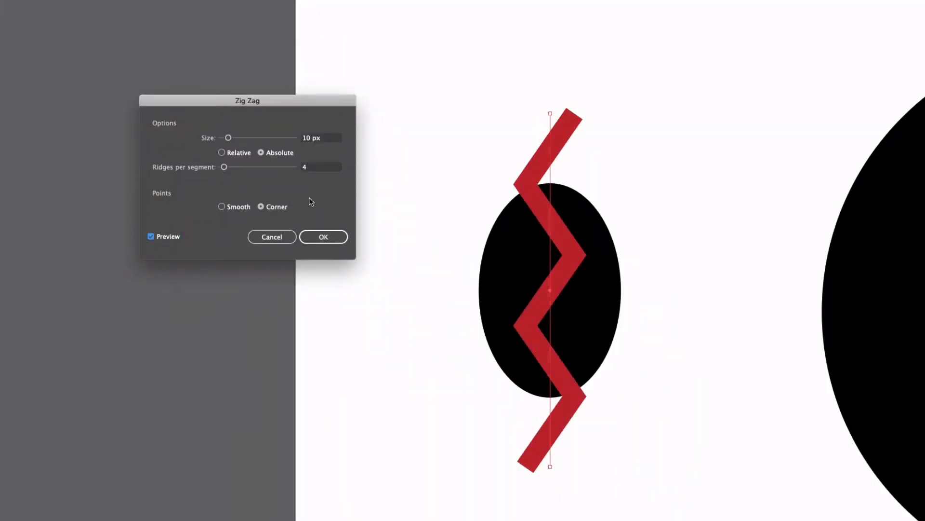
click(222, 207)
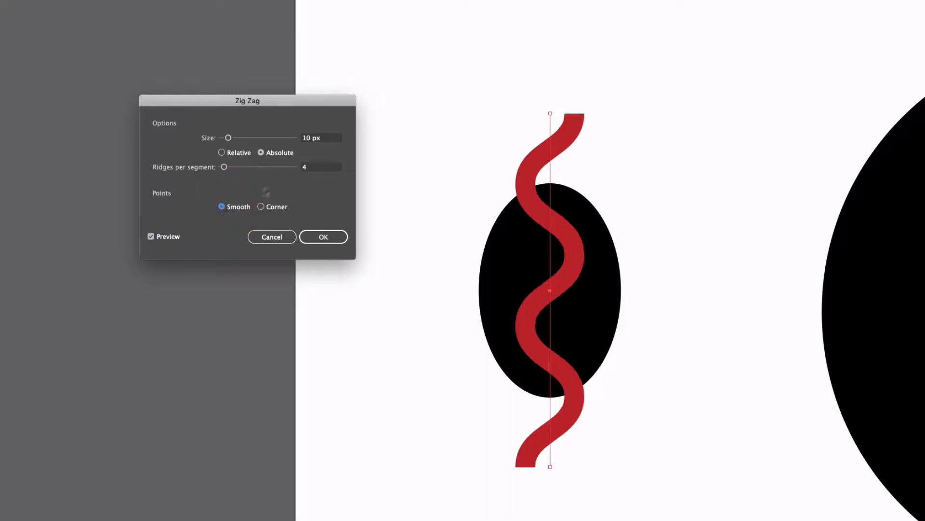
Set the zigzag size to 4 px
click(323, 139)
key(Down)
key(Down)
key(Down)
key(Down)
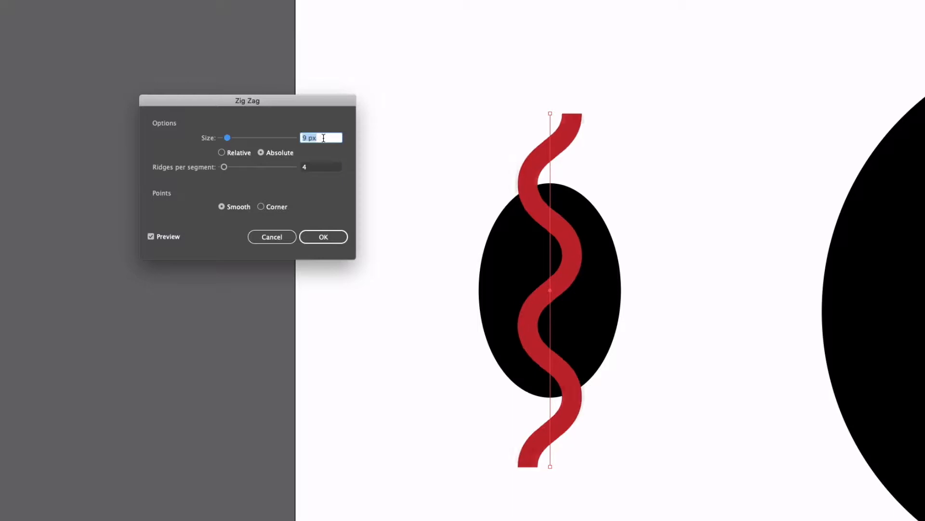
key(Down)
key(Down)
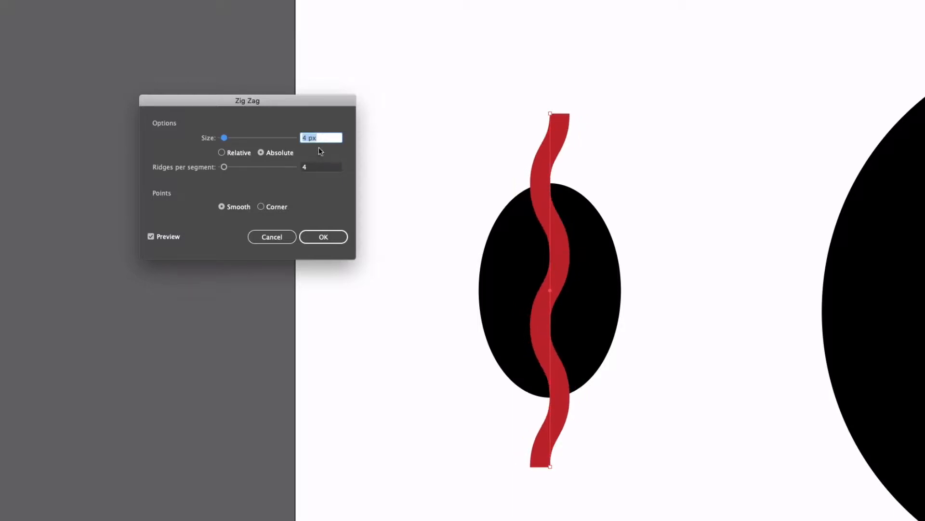
Apply the Zig Zag effect with 2 ridges per segment and a size of 5 px
click(317, 166)
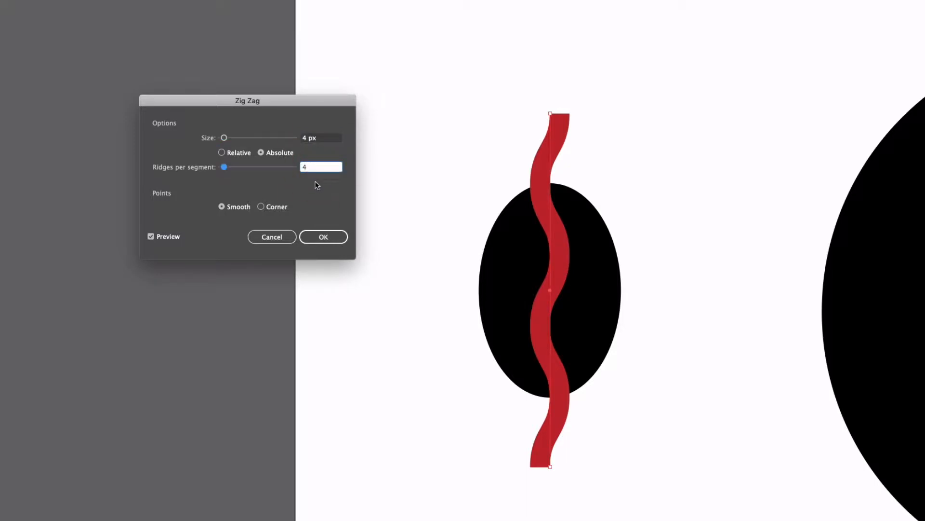
key(Down)
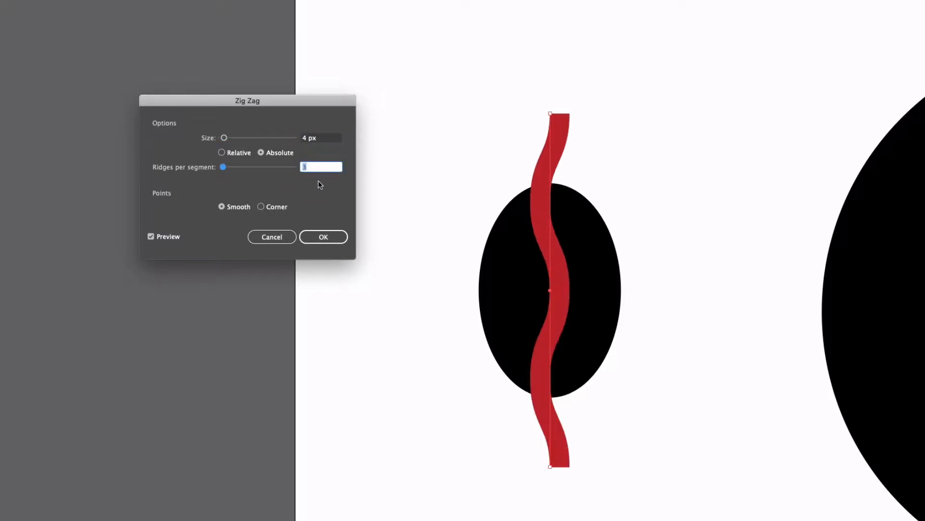
key(Down)
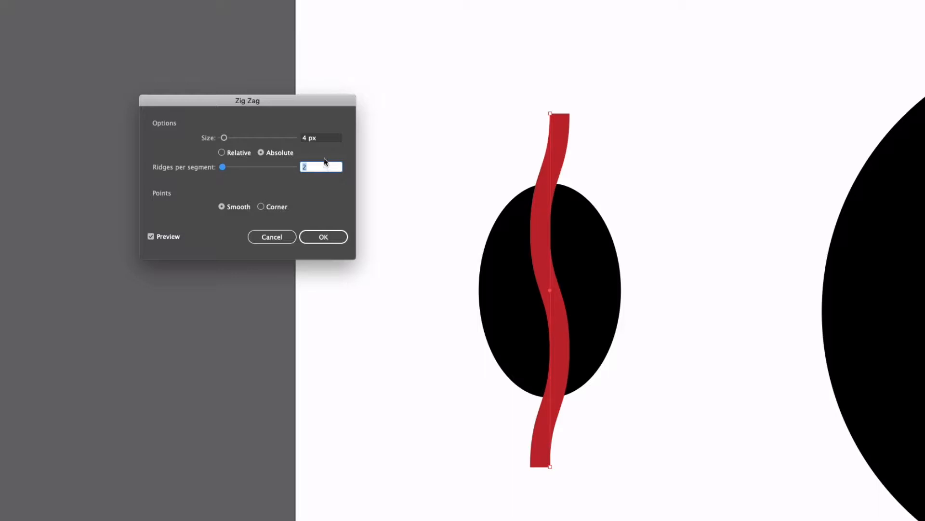
click(324, 139)
key(Up)
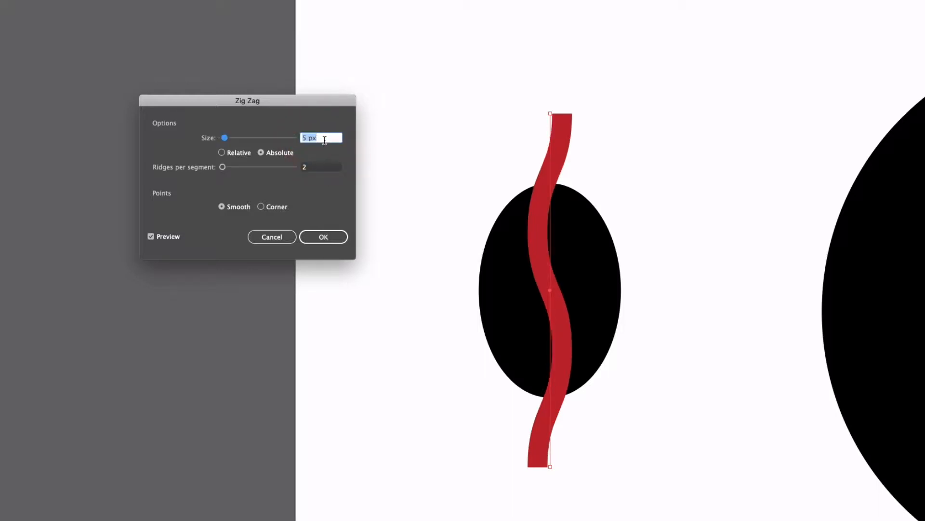
click(320, 238)
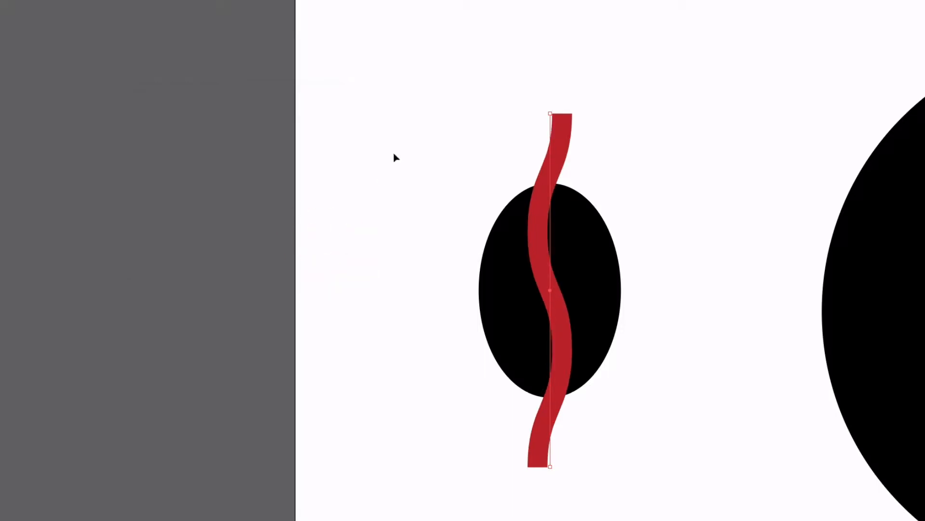
Expand the appearance of the wavy red line so the zigzag becomes a real path
click(462, 145)
click(504, 231)
click(556, 147)
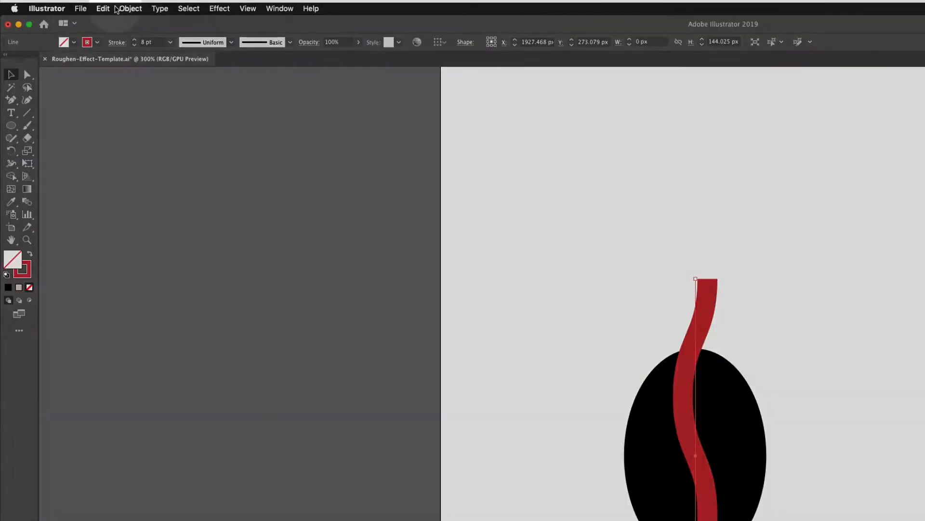
click(130, 8)
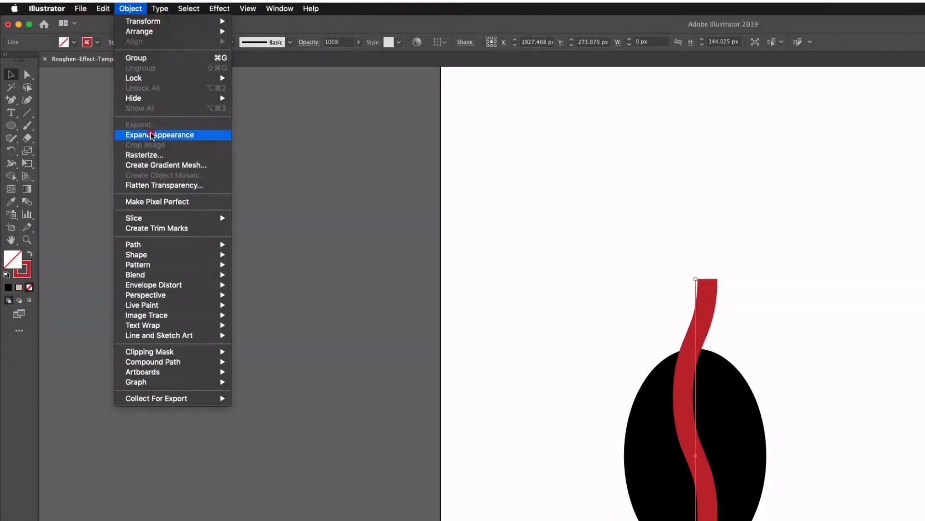
click(155, 134)
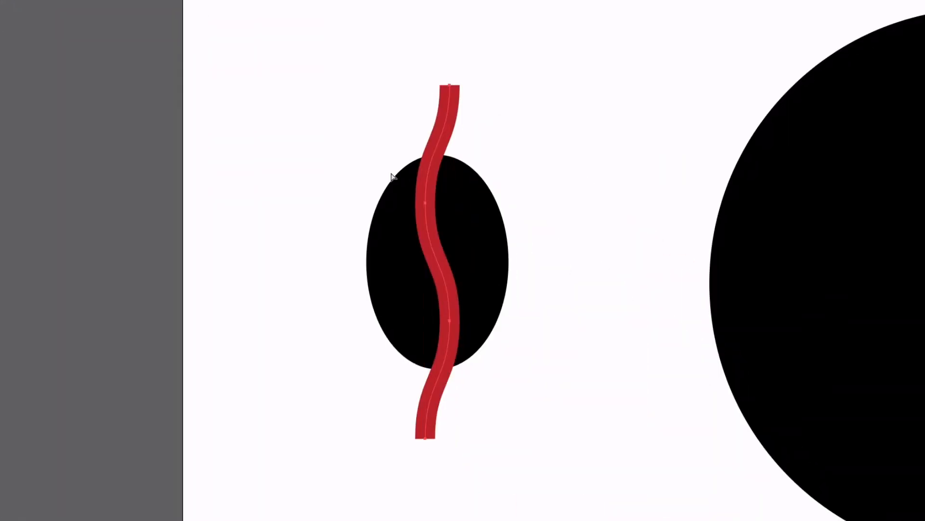
Expand the fill and stroke of the wavy red path into a filled shape
key(ctrl+plus)
key(ctrl+plus)
click(392, 177)
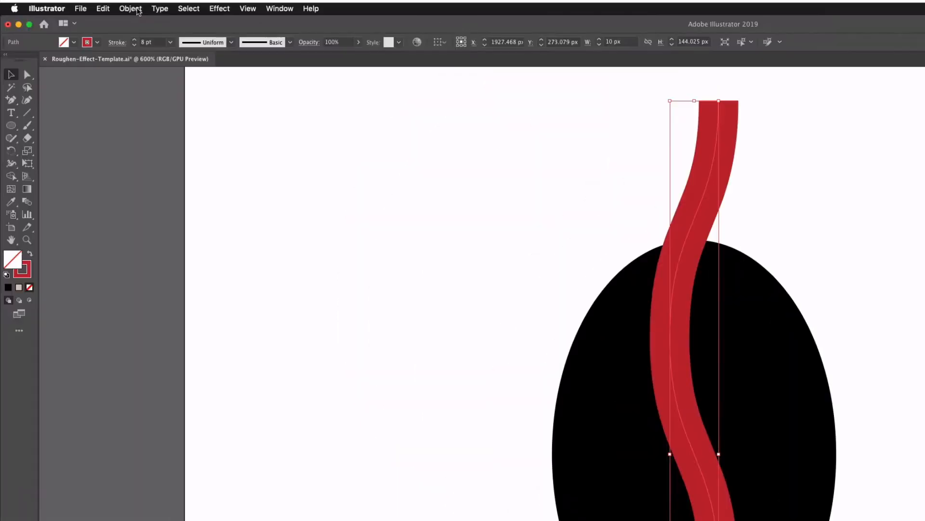
click(131, 8)
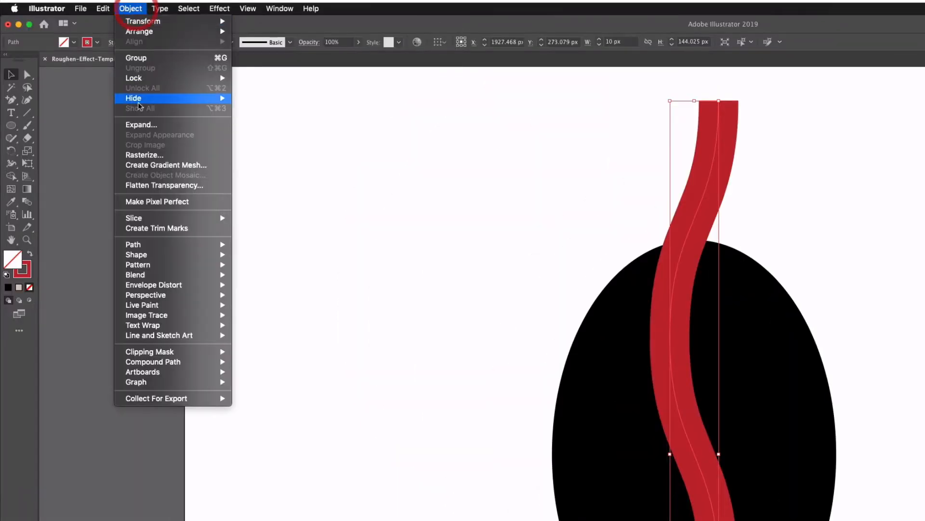
click(142, 124)
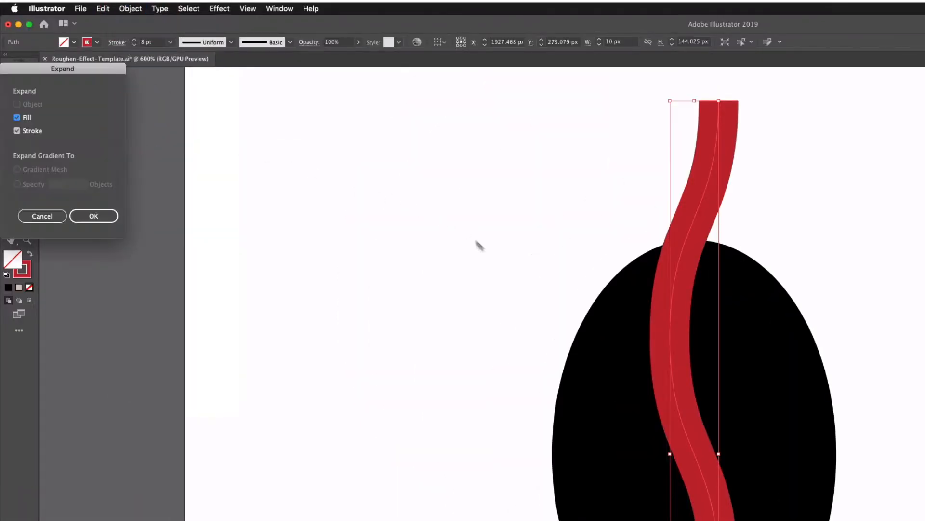
click(92, 216)
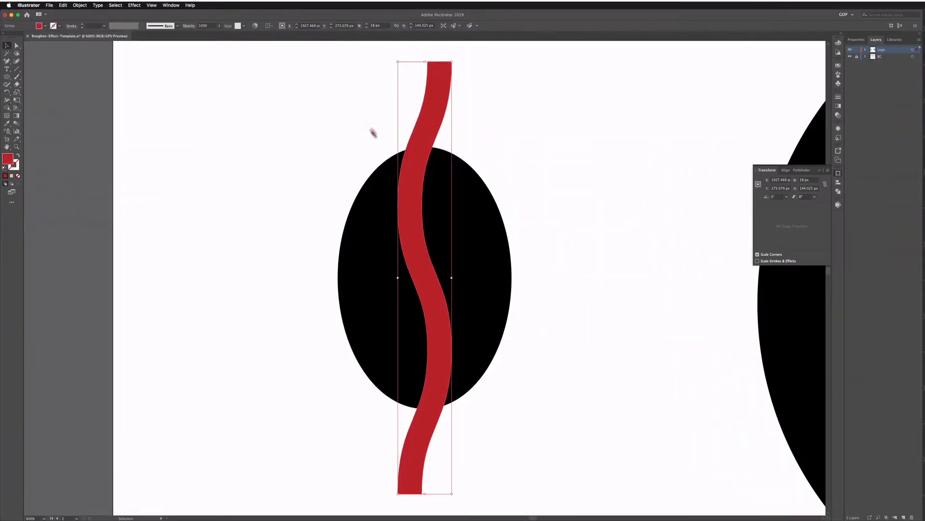
Cut the wavy red shape out of the black ellipse with the Minus Front operation
shift+click(450, 217)
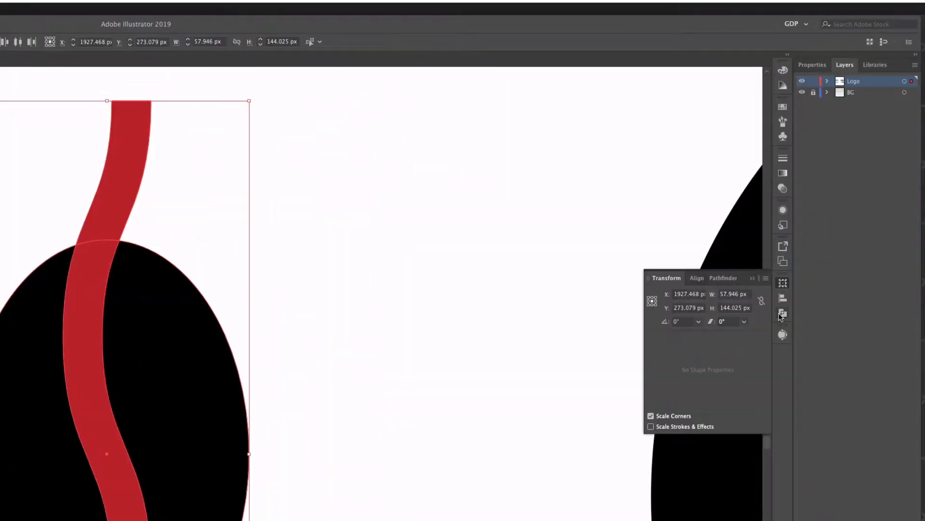
click(782, 314)
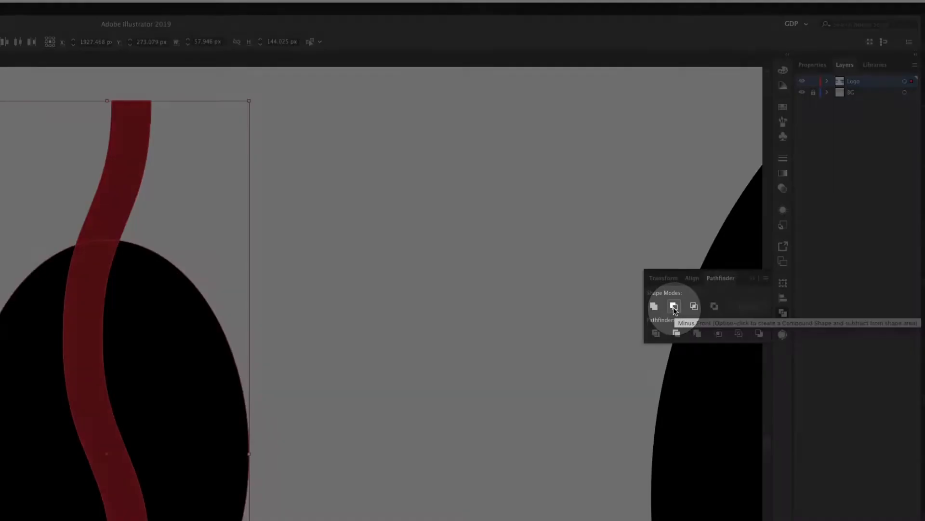
click(674, 307)
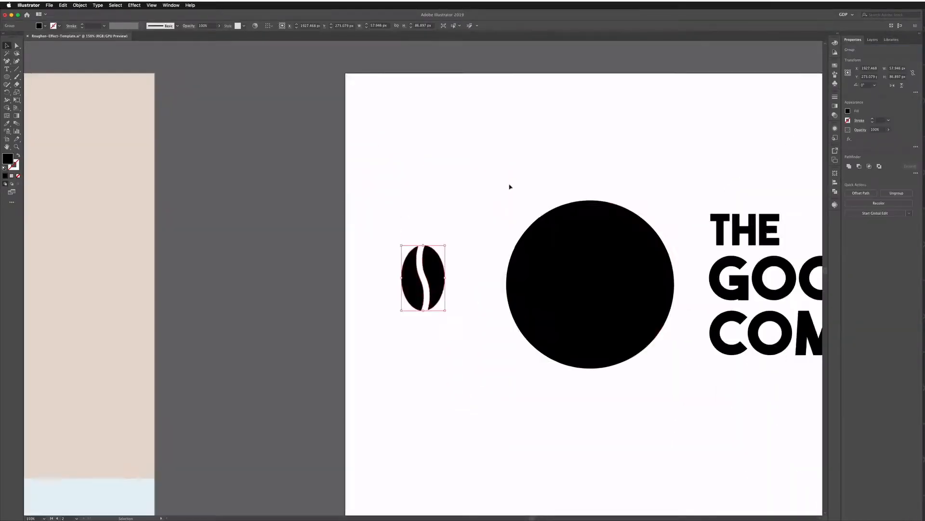
Fill the split coffee bean with the light brown swatch R=211 G=184 B=163
drag(510, 186, 389, 195)
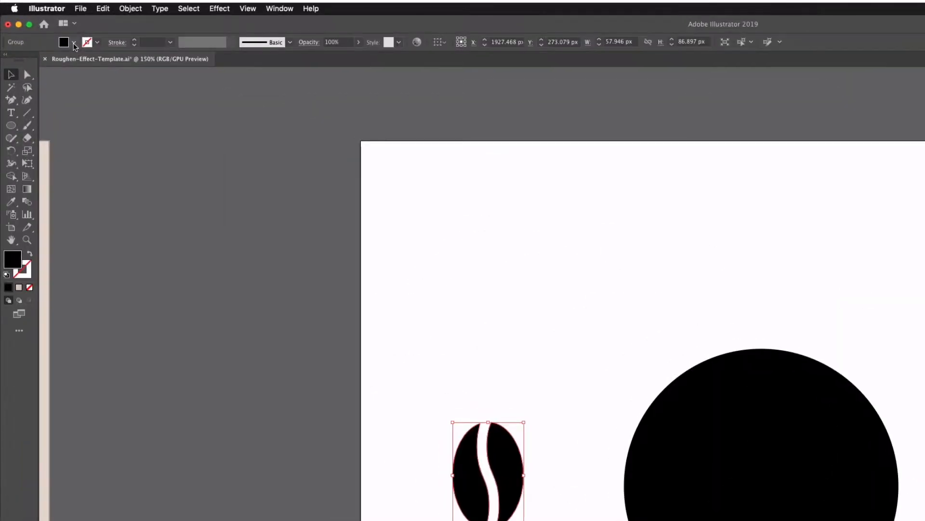
click(45, 25)
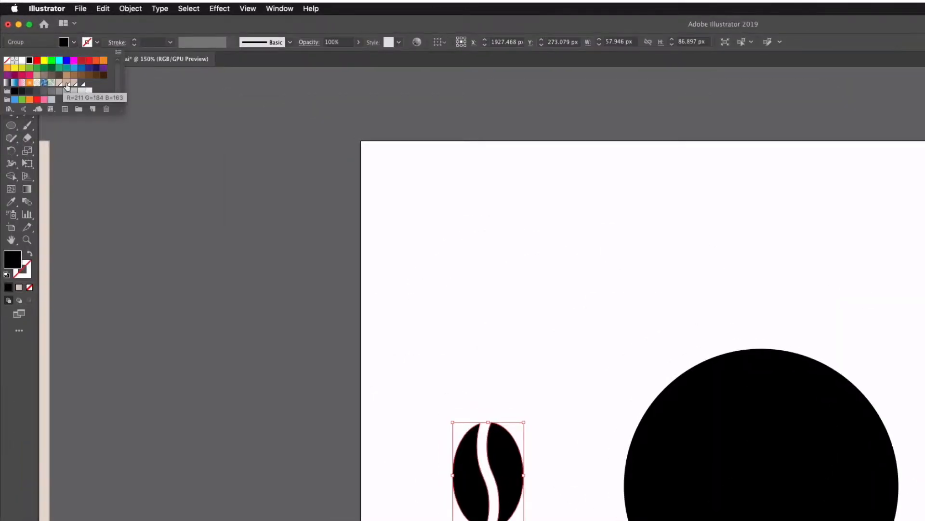
click(67, 86)
Move the coffee bean onto the middle of the large black circle
drag(467, 470, 741, 482)
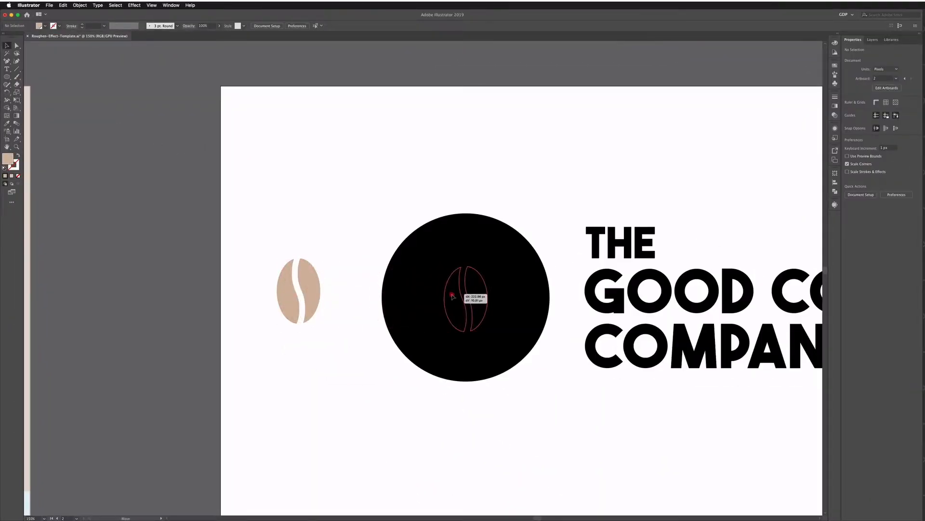
drag(452, 296, 453, 297)
click(369, 235)
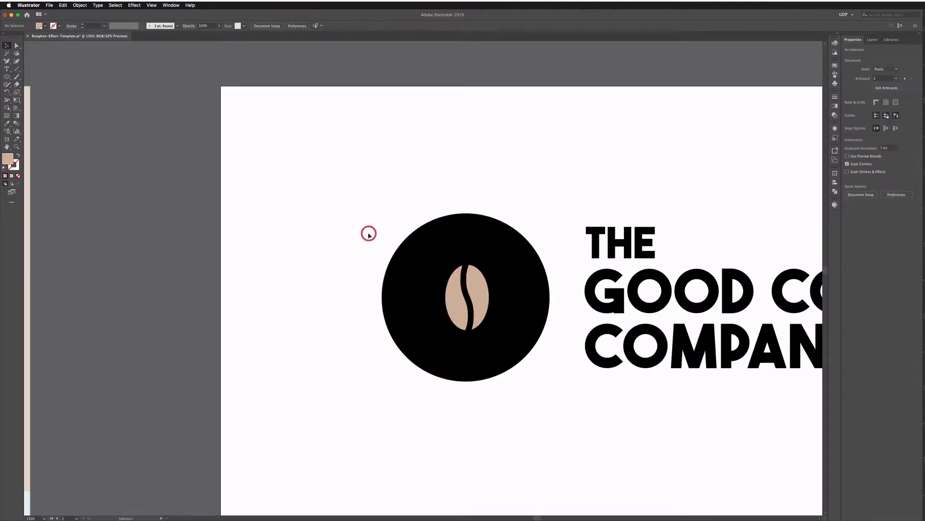
Centre the coffee bean and the large black circle on each other horizontally and vertically
drag(377, 226, 487, 314)
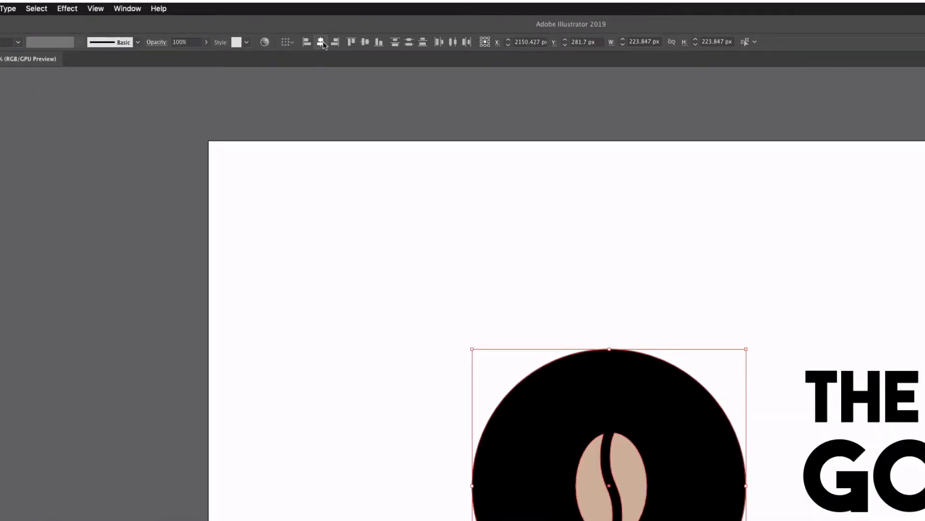
click(322, 45)
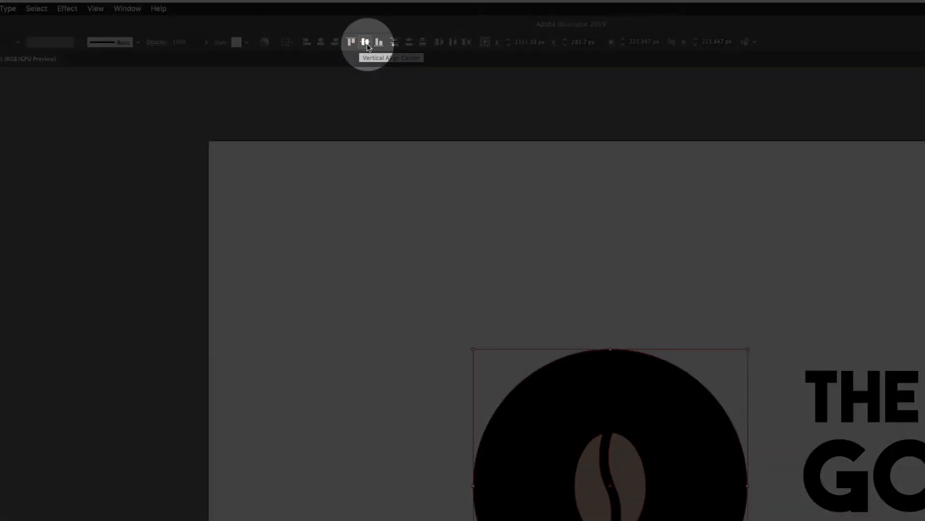
click(365, 42)
click(368, 219)
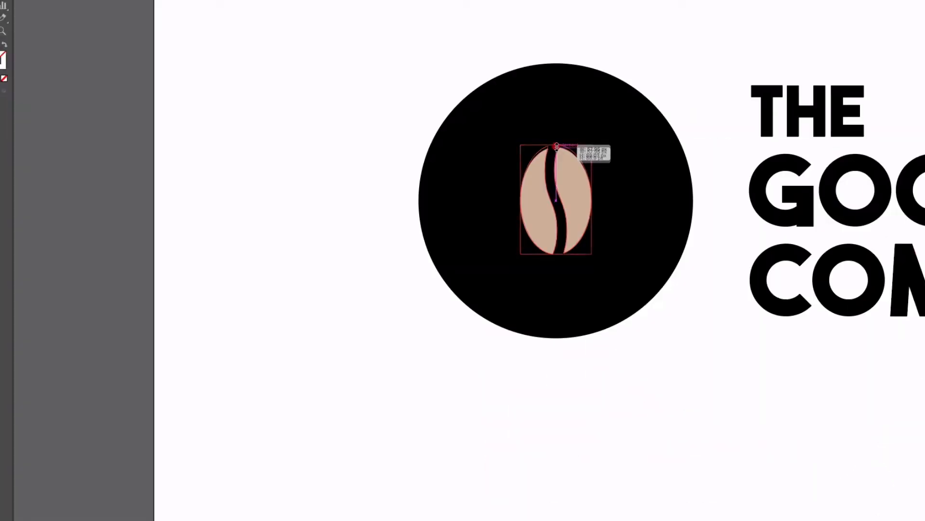
Enlarge the coffee bean to about 101 px wide and rotate it 45° clockwise within the black circle
drag(599, 141, 639, 169)
drag(601, 66, 590, 100)
click(469, 124)
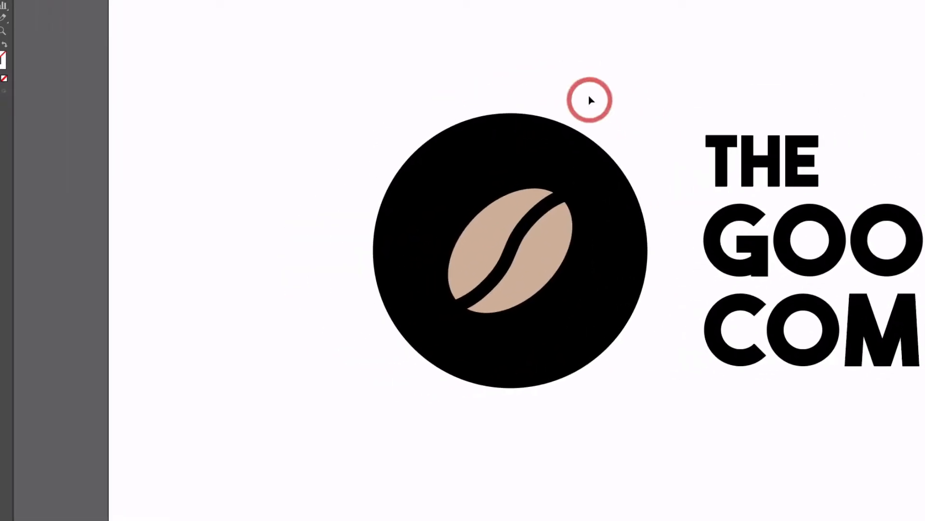
key(ctrl+plus)
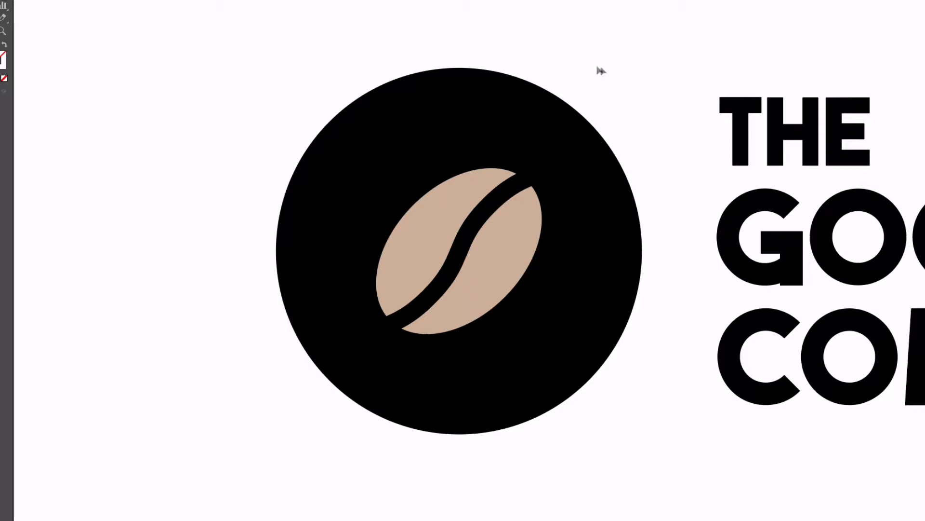
drag(566, 44, 611, 59)
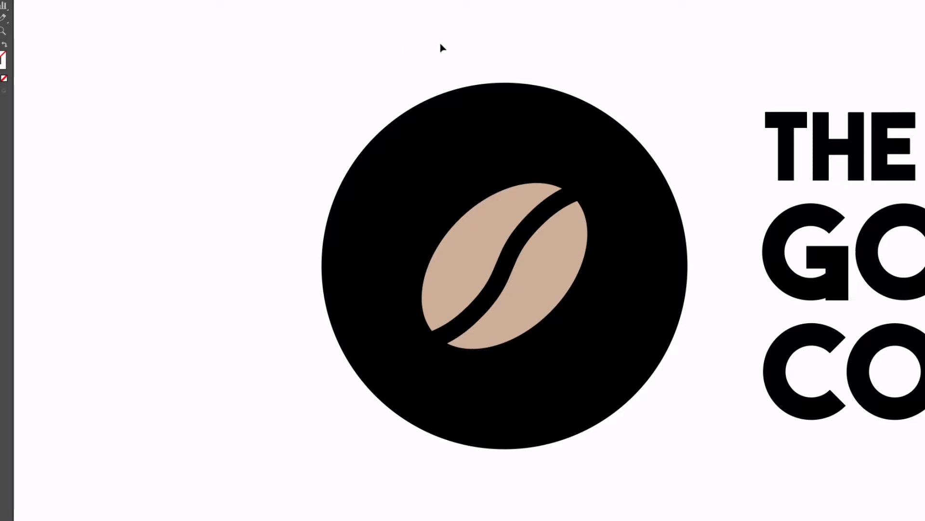
Start the Roughen effect on the large black circle with the preview enabled
click(468, 96)
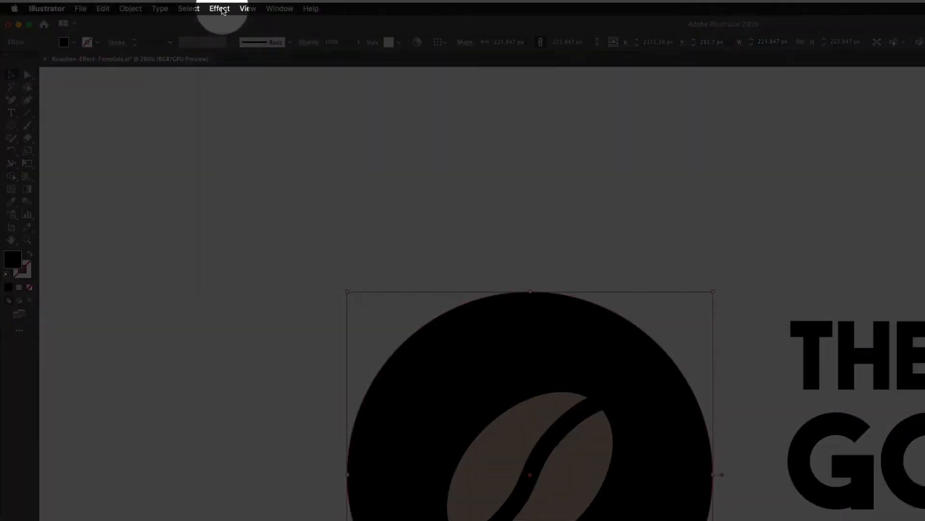
click(220, 9)
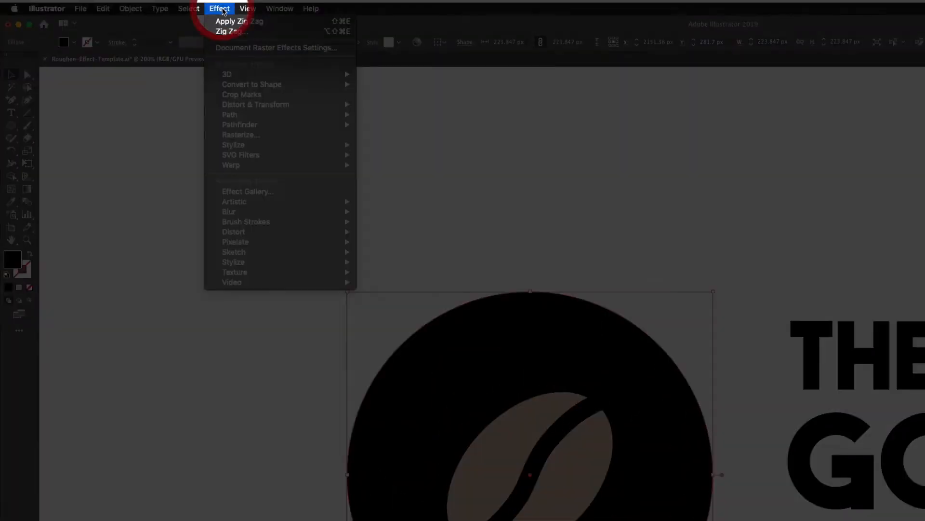
mouse_move(283, 110)
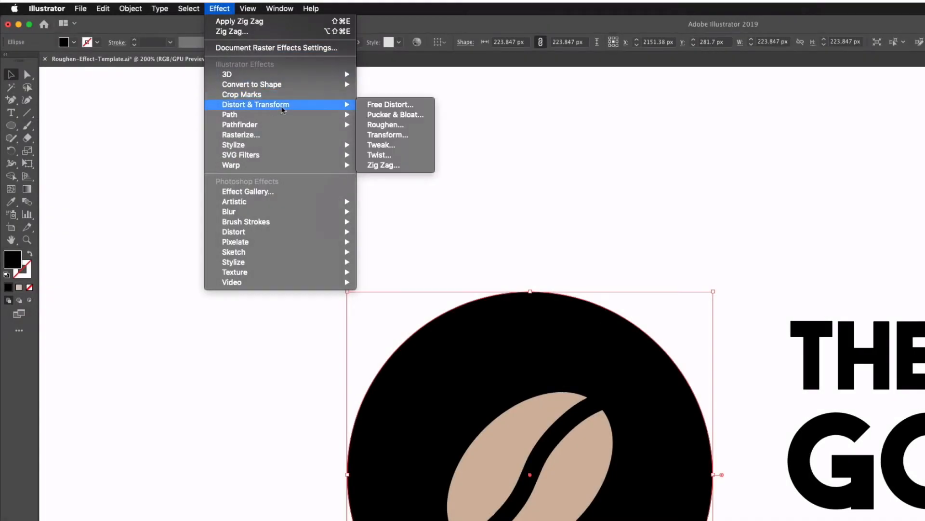
click(376, 125)
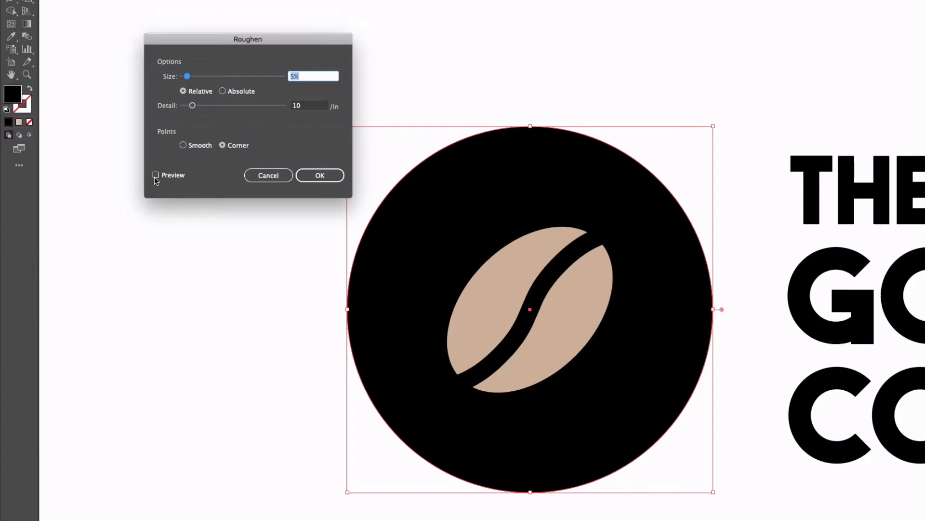
click(155, 175)
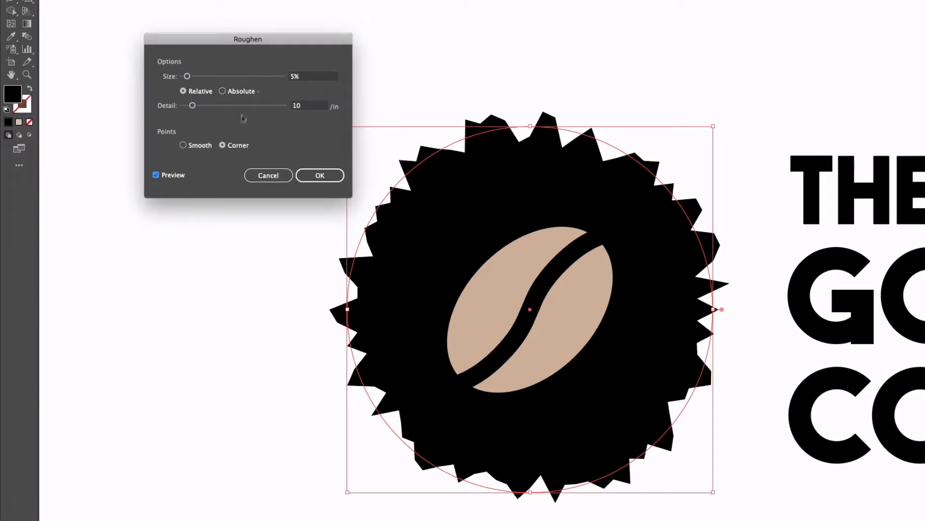
Set the circle's Roughen effect to smooth points and absolute sizing
click(183, 146)
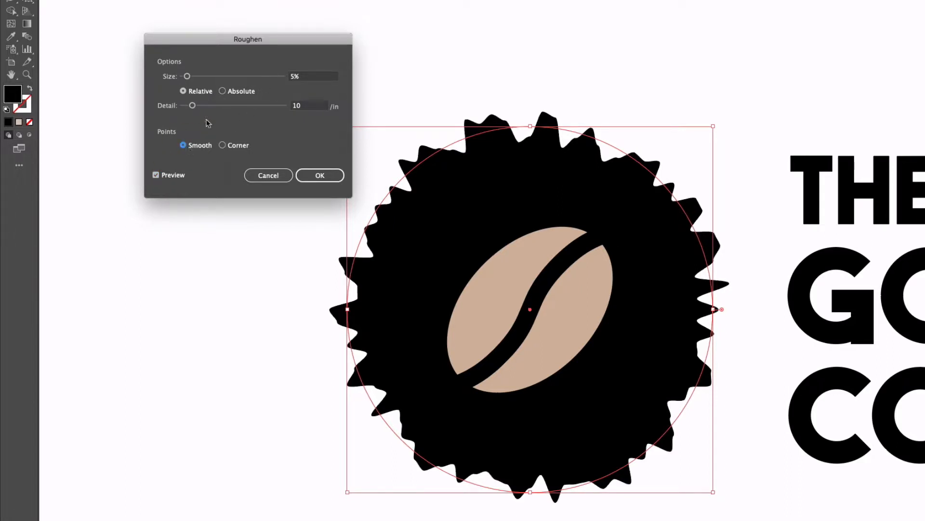
click(316, 77)
click(198, 92)
click(222, 91)
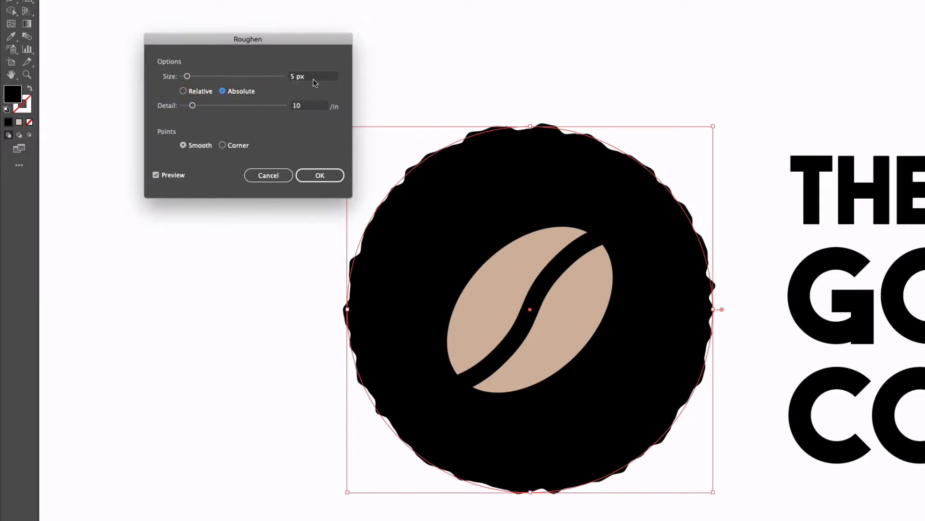
click(315, 78)
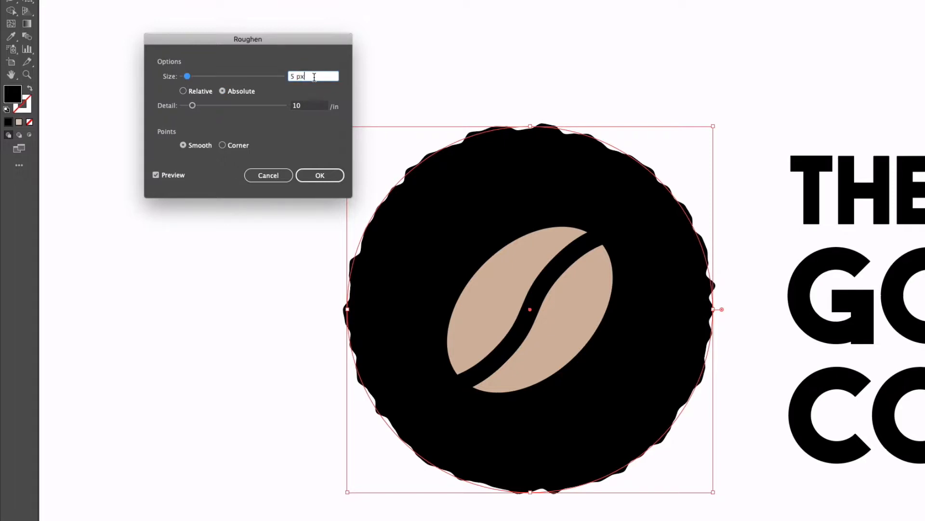
Lower the detail of the circle's Roughen effect to 3 per inch
click(306, 106)
key(Down)
key(Down)
key(Down)
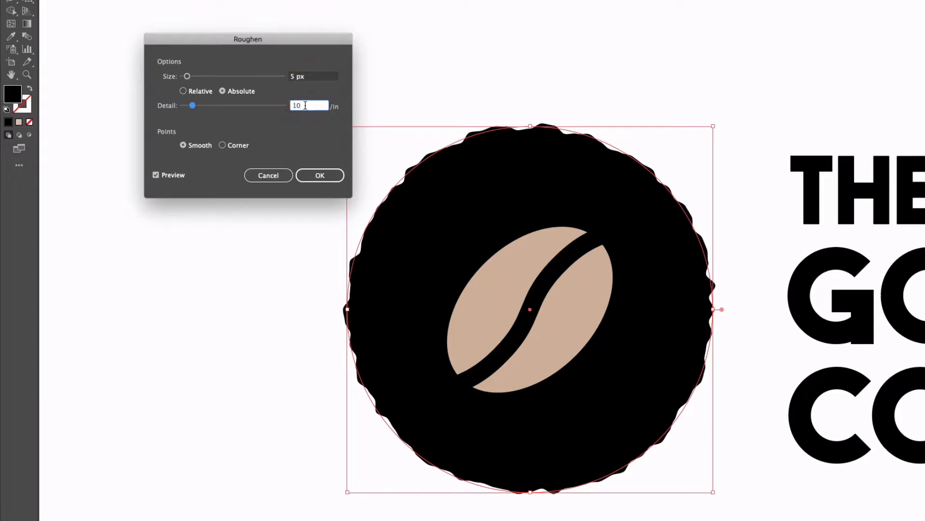
key(Down)
key(Down)
key(Down)
key(Down)
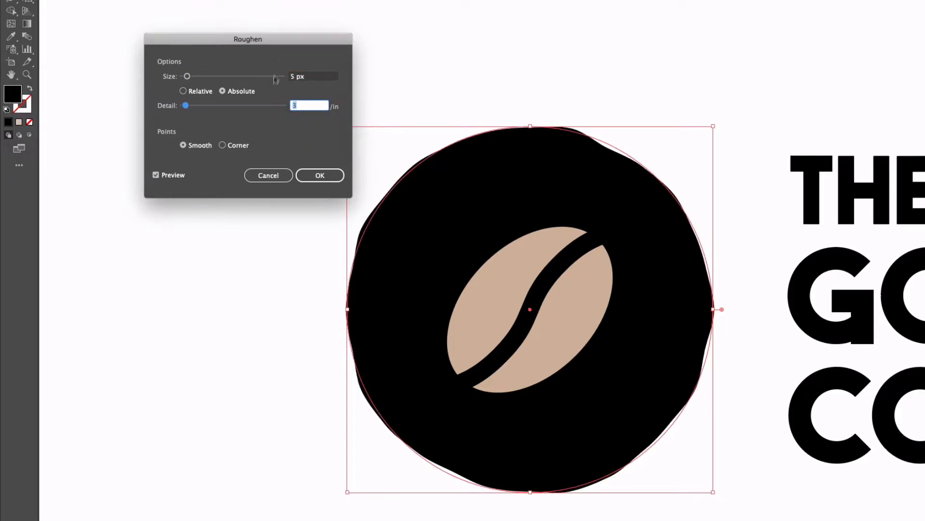
Set the circle's Roughen size to 4 px, apply the effect and deselect the circle
click(309, 77)
key(Down)
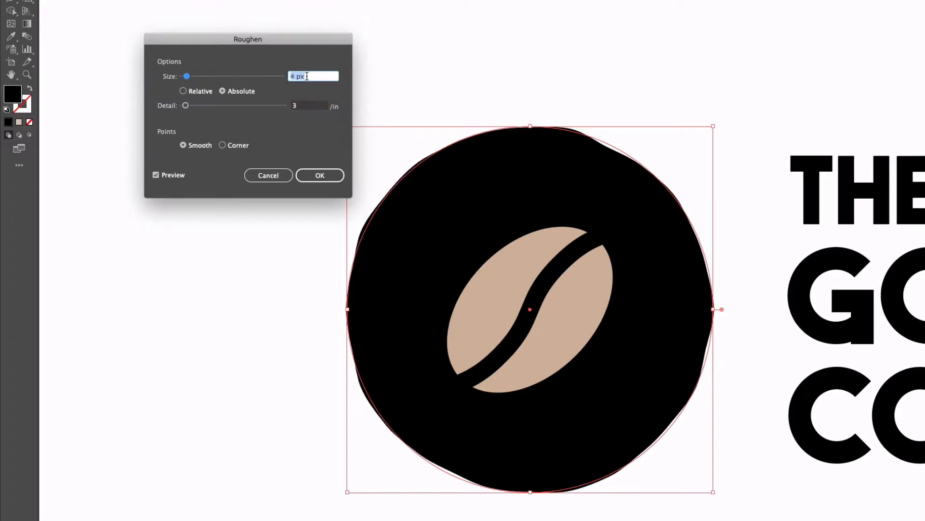
click(312, 176)
click(384, 149)
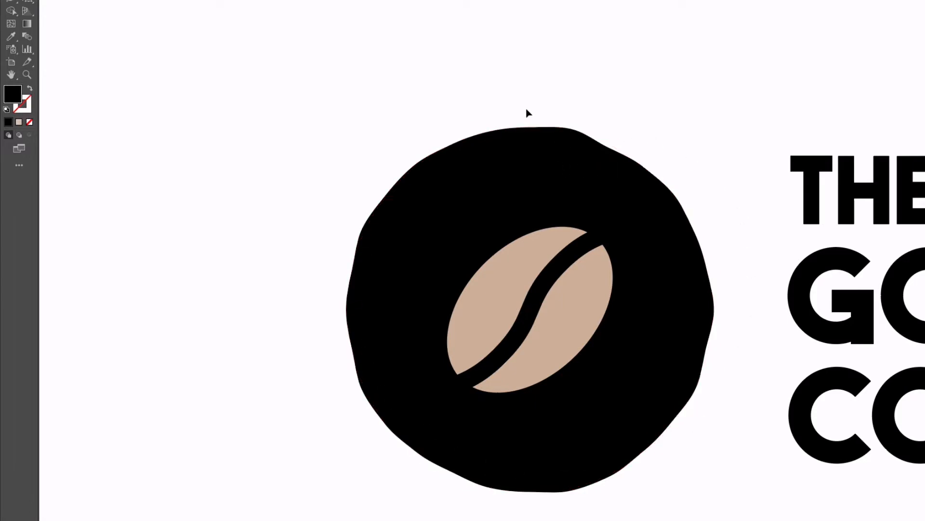
Start the Roughen effect on the coffee bean with the preview enabled
click(530, 258)
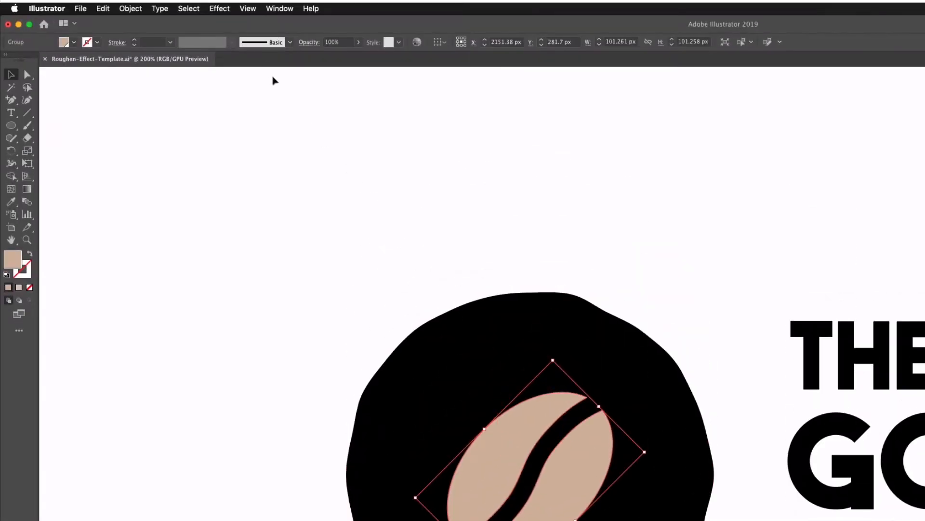
click(219, 8)
mouse_move(270, 106)
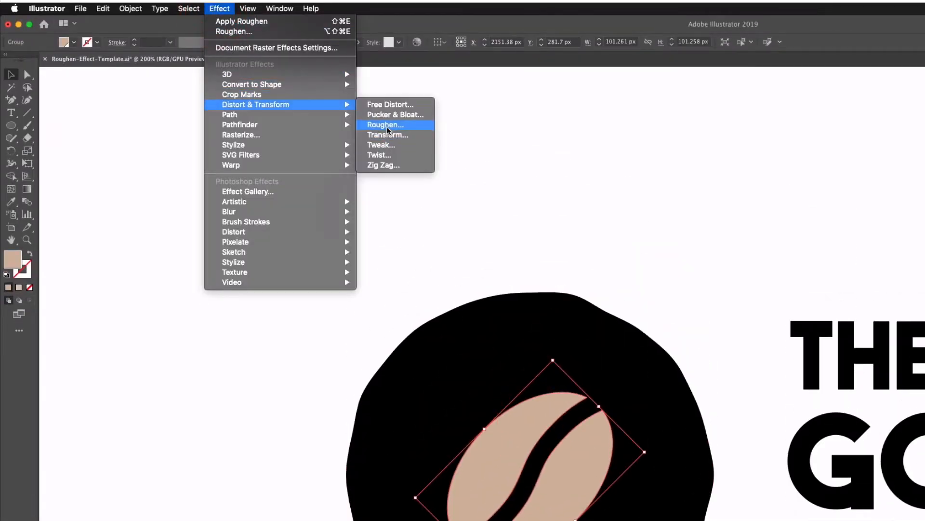
click(388, 124)
click(219, 8)
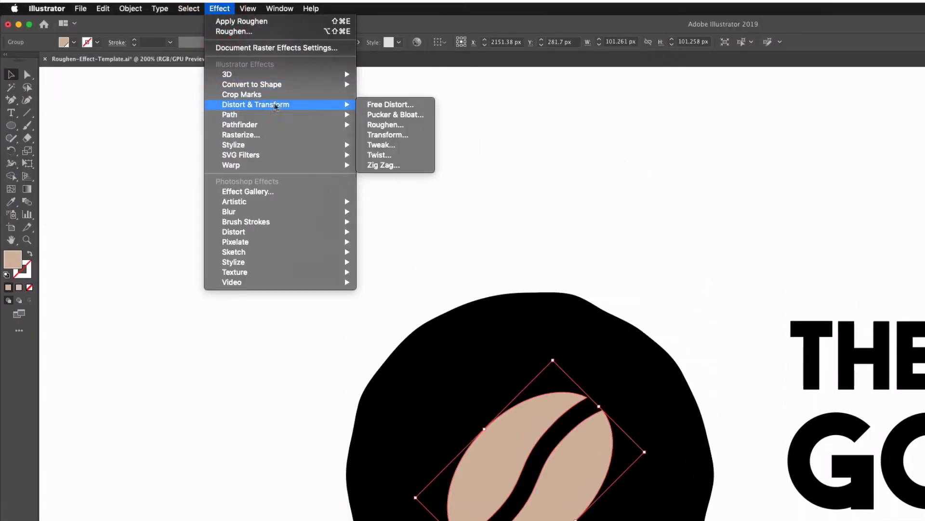
click(372, 124)
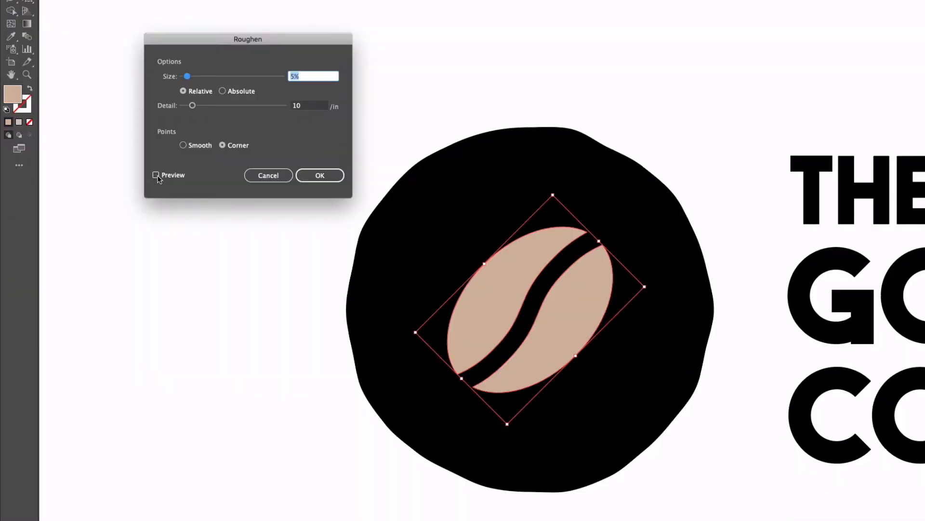
click(155, 340)
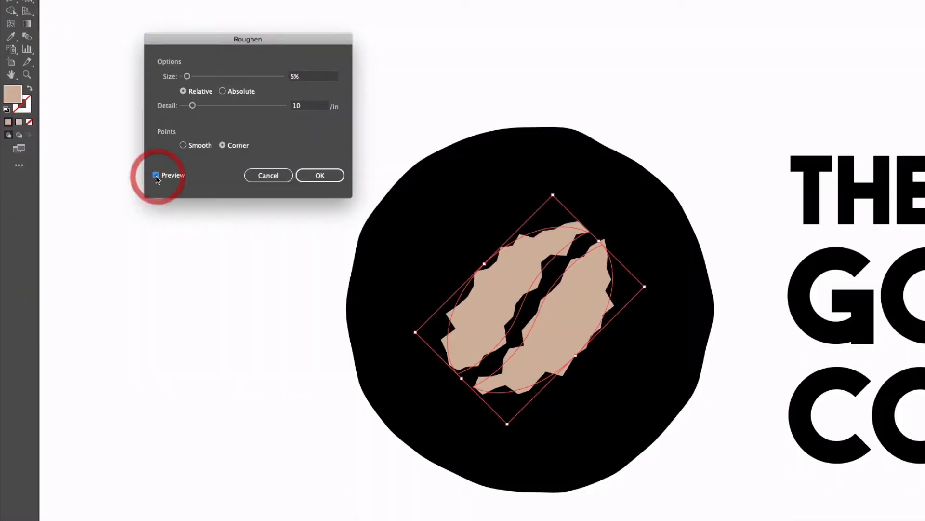
Give the bean's Roughen effect smooth points and an absolute size of 2 px
click(183, 145)
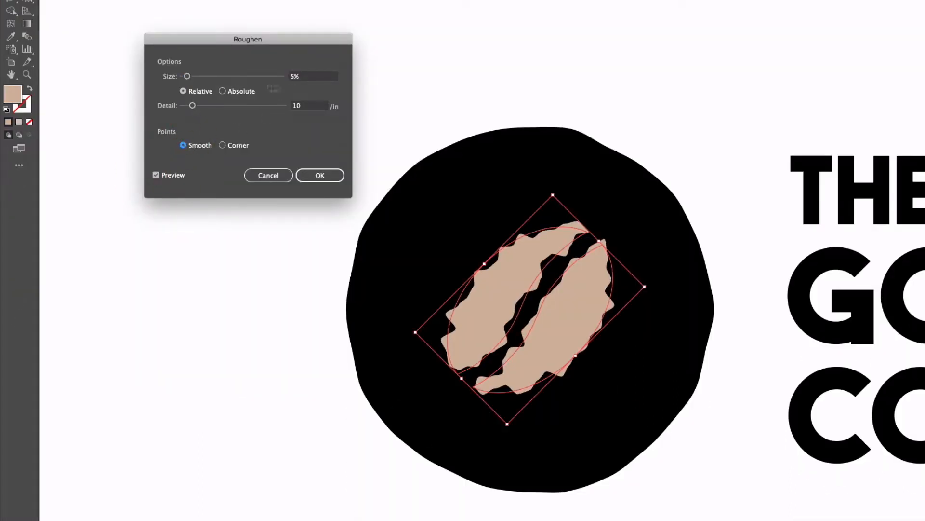
click(222, 91)
click(309, 76)
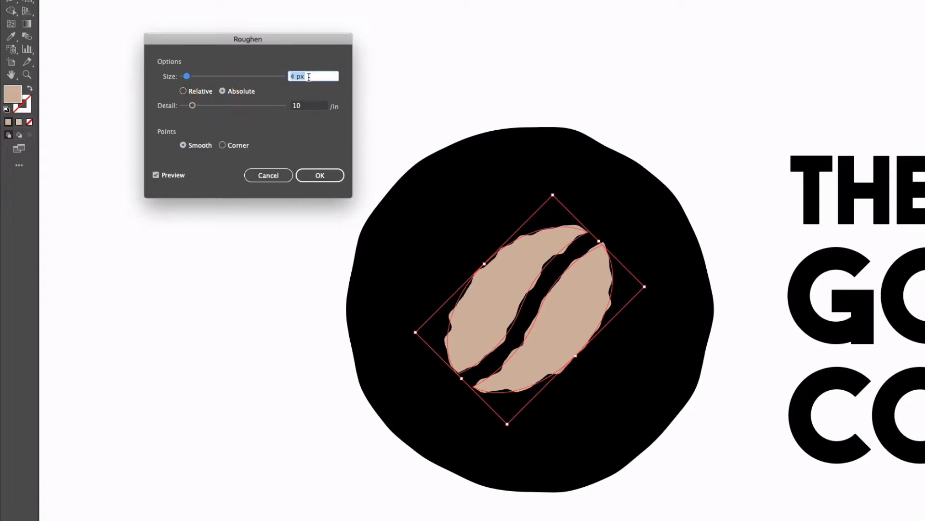
key(Down)
key(Down)
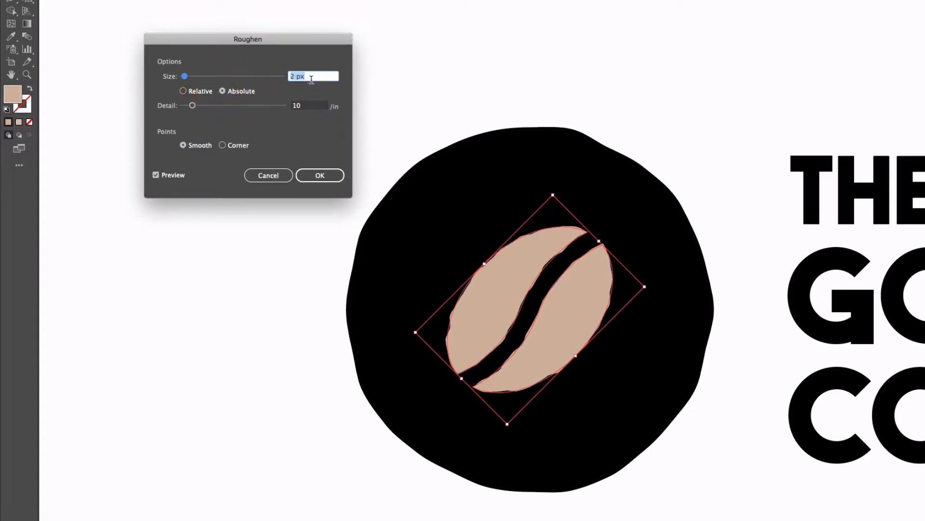
Set the bean's Roughen detail to 7 per inch, apply the effect and deselect the bean
click(311, 106)
key(Down)
key(Down)
key(Down)
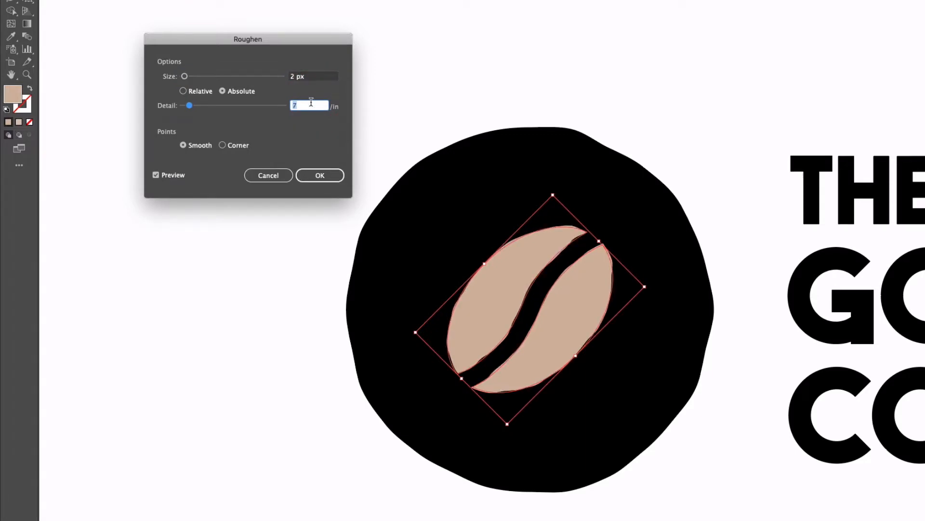
click(320, 174)
click(350, 129)
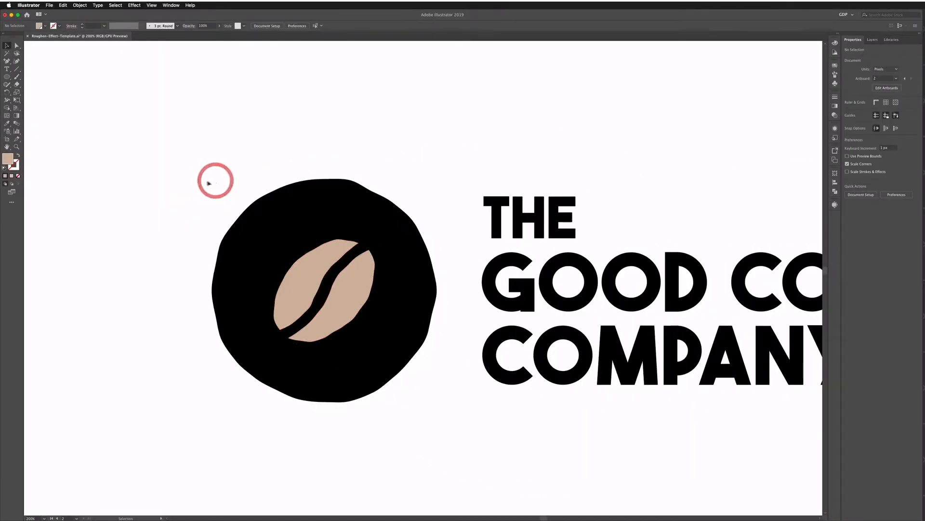
Compare the original paths of the bean and circle with their roughened edges up close and display the Appearance settings
click(508, 277)
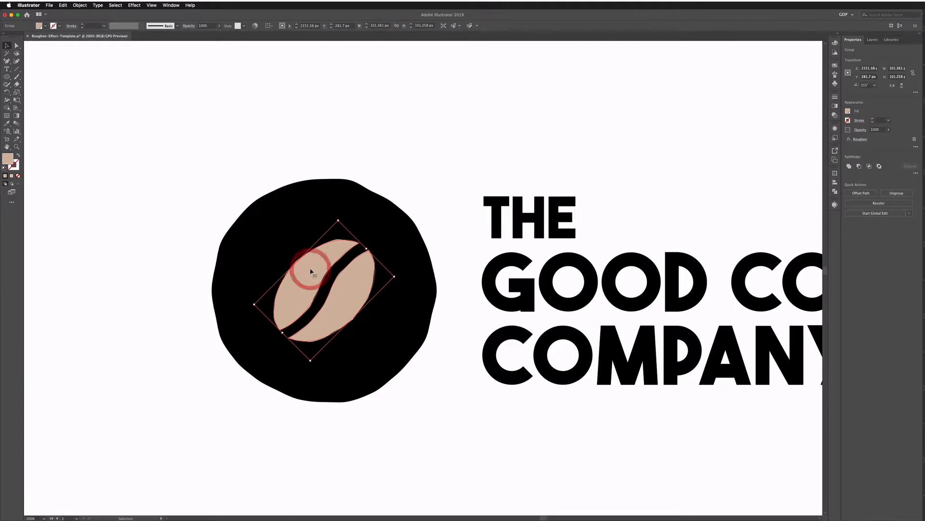
key(super+plus)
key(super+plus)
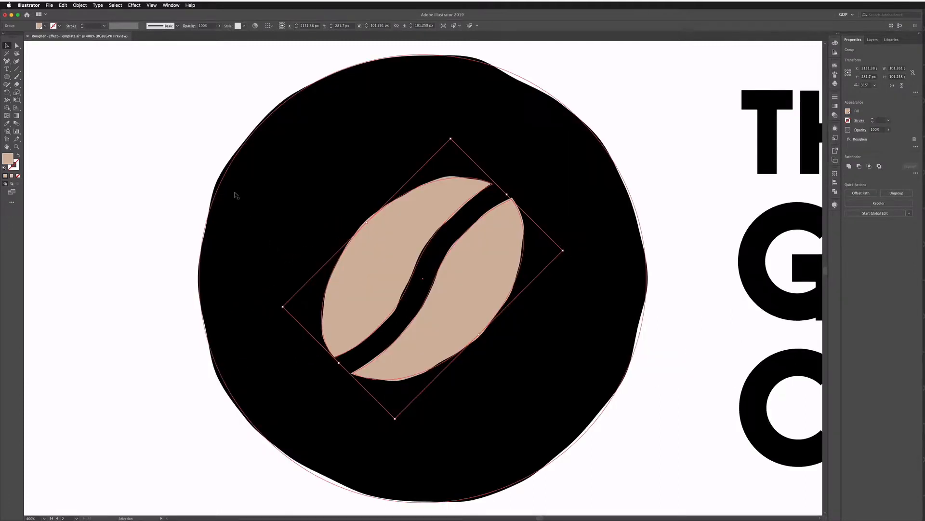
click(296, 155)
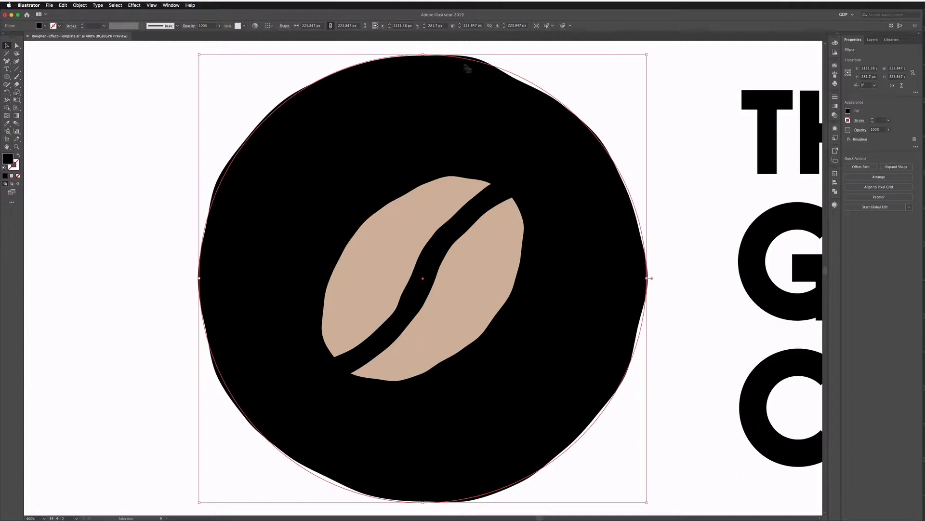
click(413, 215)
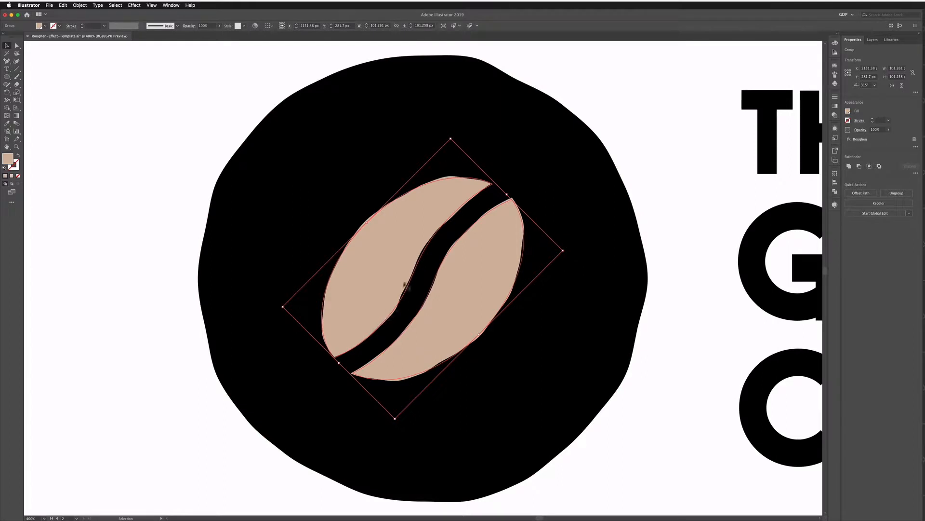
key(shift+F6)
click(145, 155)
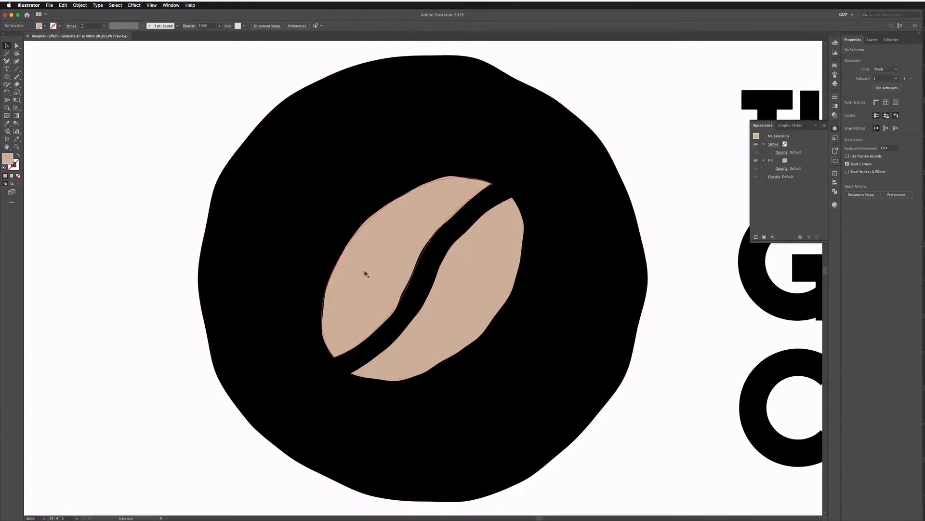
Expand the appearance of the circle and coffee bean together so their roughened edges become real paths
drag(151, 188, 372, 294)
click(81, 7)
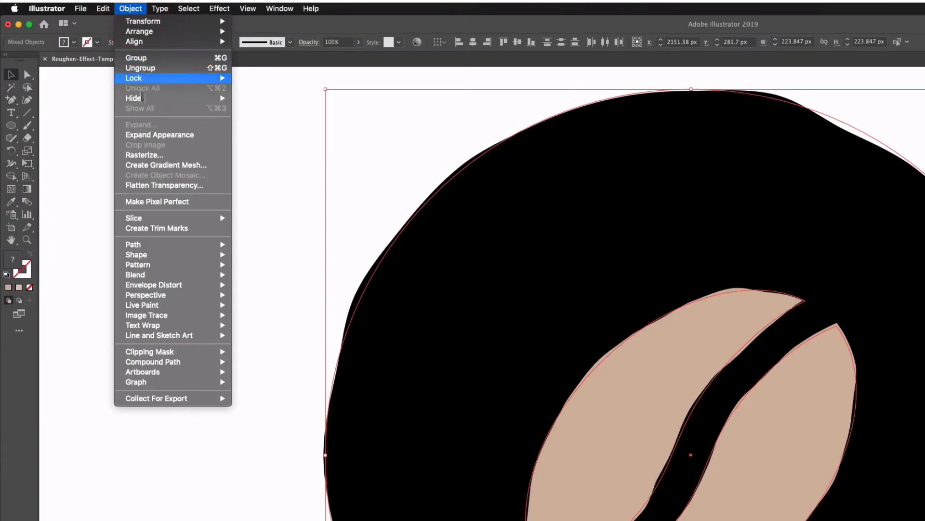
click(144, 135)
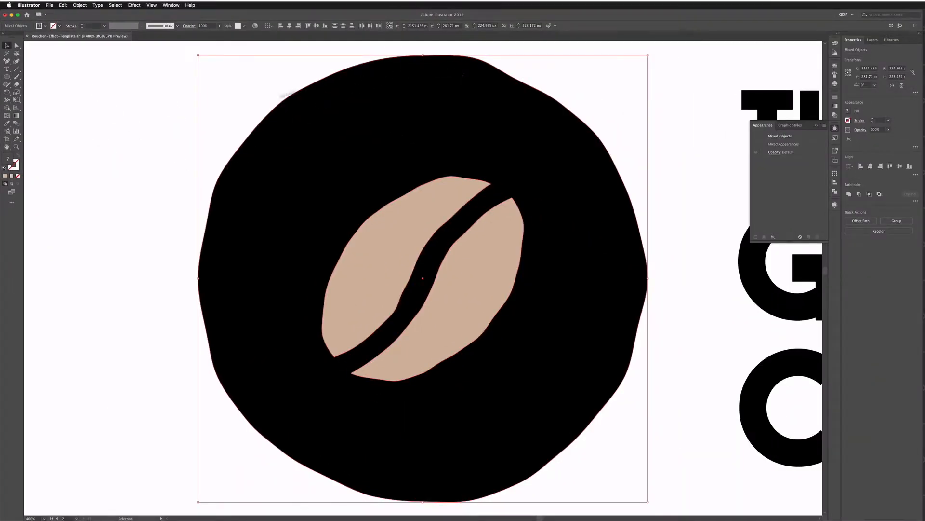
Fill the roughened circle behind the coffee bean with the dark slate grey swatch
click(132, 128)
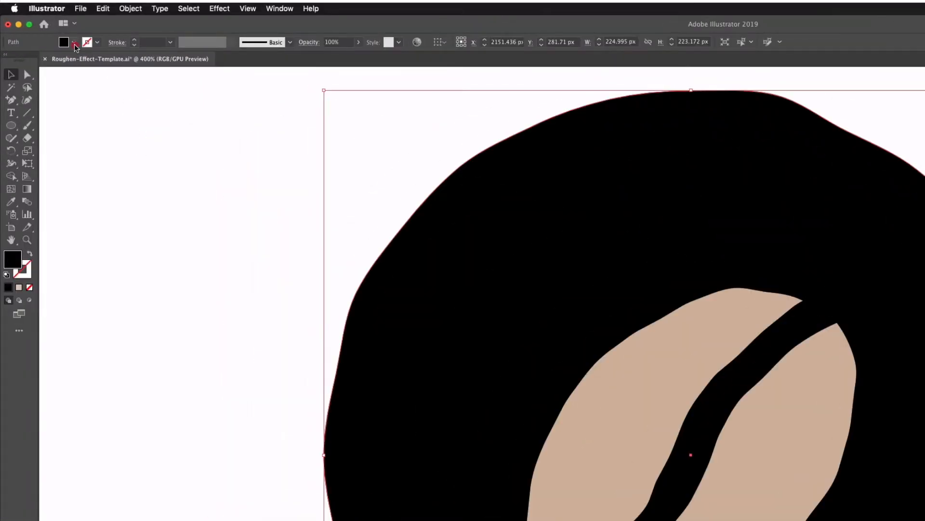
click(45, 26)
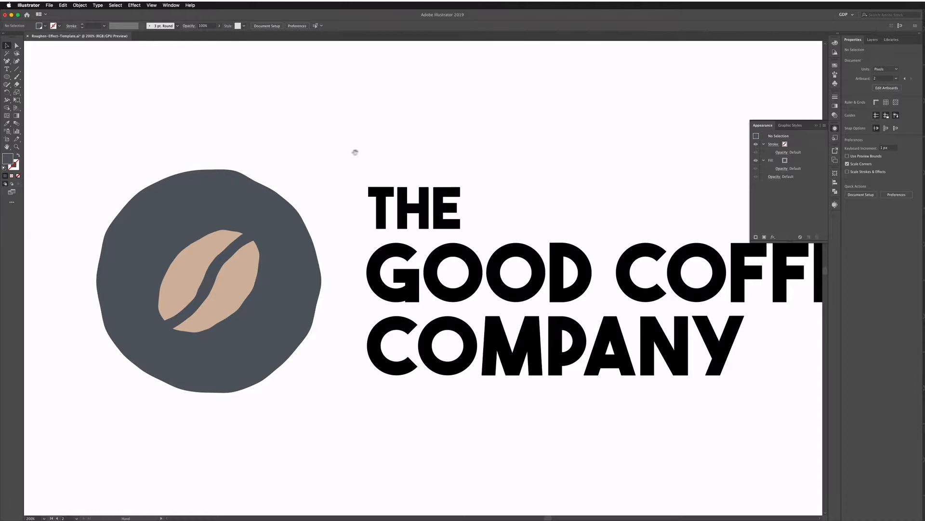
Start a Roughen effect with live preview on the Good Coffee Company lettering group
drag(355, 150, 232, 163)
click(252, 206)
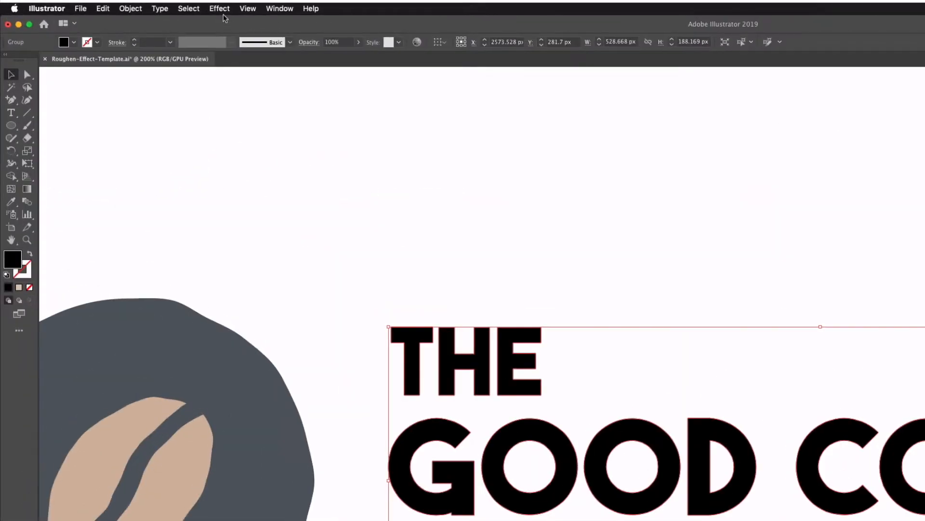
click(134, 5)
mouse_move(217, 66)
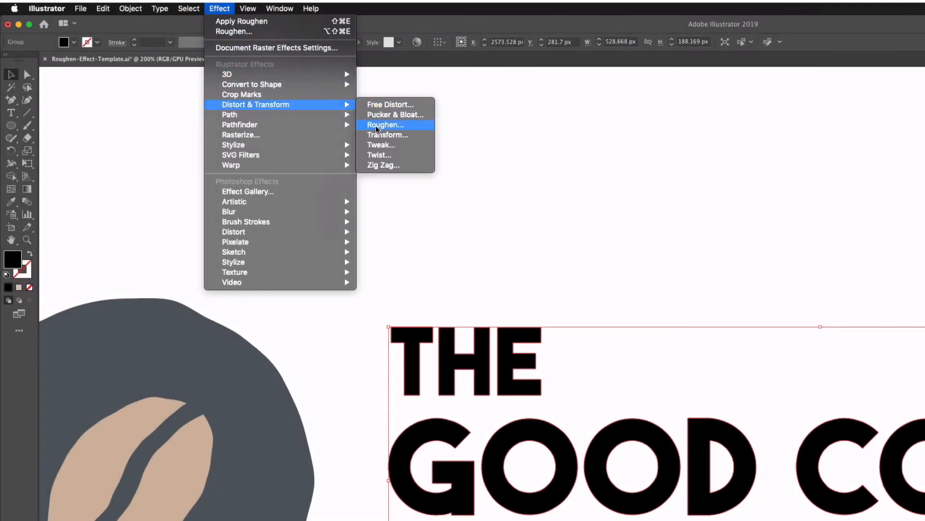
click(385, 125)
click(157, 339)
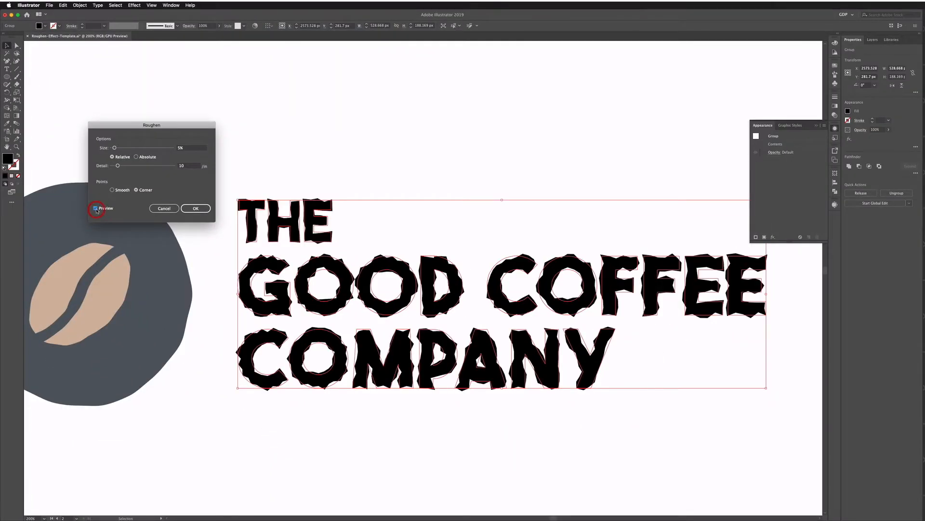
Give the lettering's Roughen effect an absolute size of 1 px
click(137, 157)
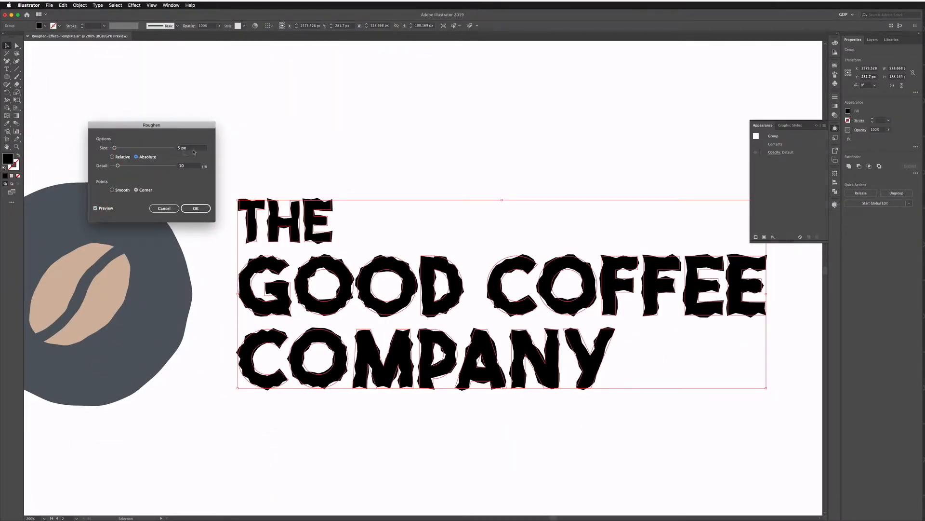
click(194, 150)
key(Down)
key(Down)
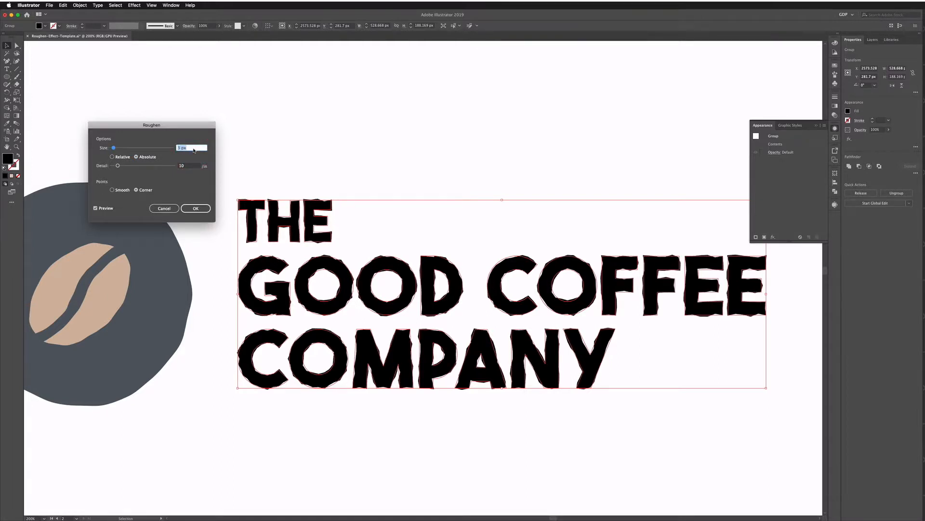
key(Down)
key(Down)
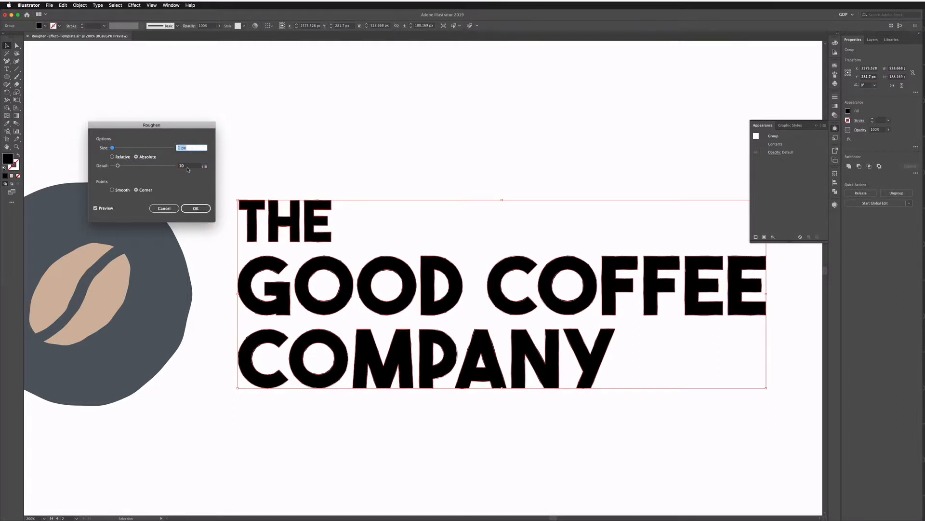
Try a Roughen detail of 13 per inch on the lettering
click(187, 166)
key(Up)
key(Up)
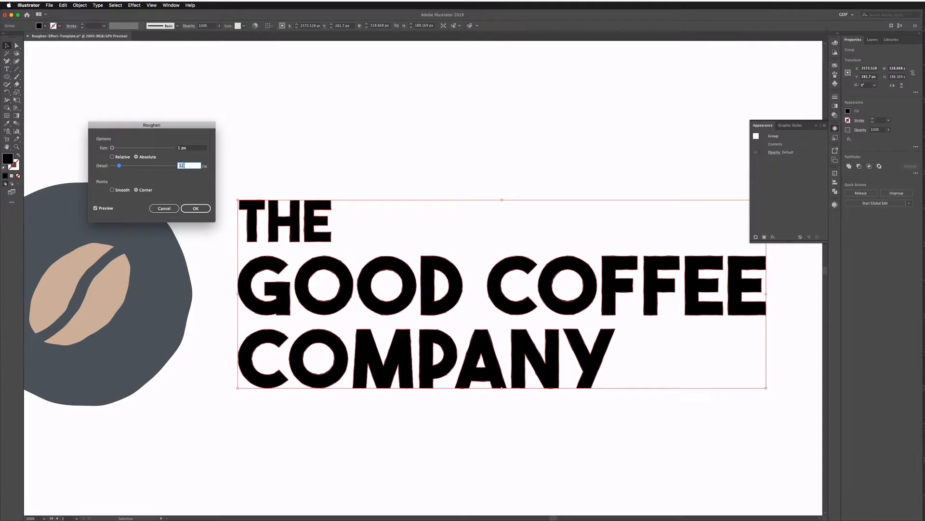
key(Up)
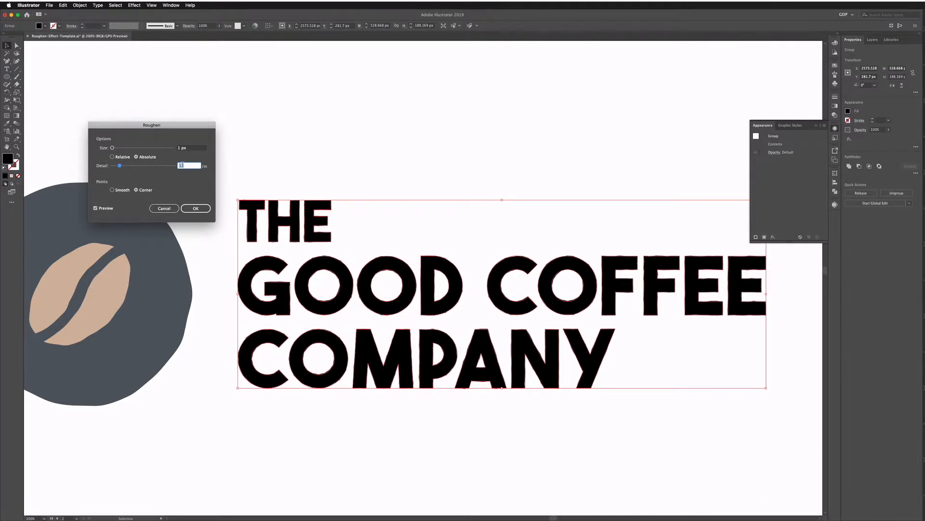
Set the lettering's Roughen detail to 8 per inch
click(191, 148)
click(189, 165)
key(Down)
key(Down)
key(Down)
key(Down)
key(Down)
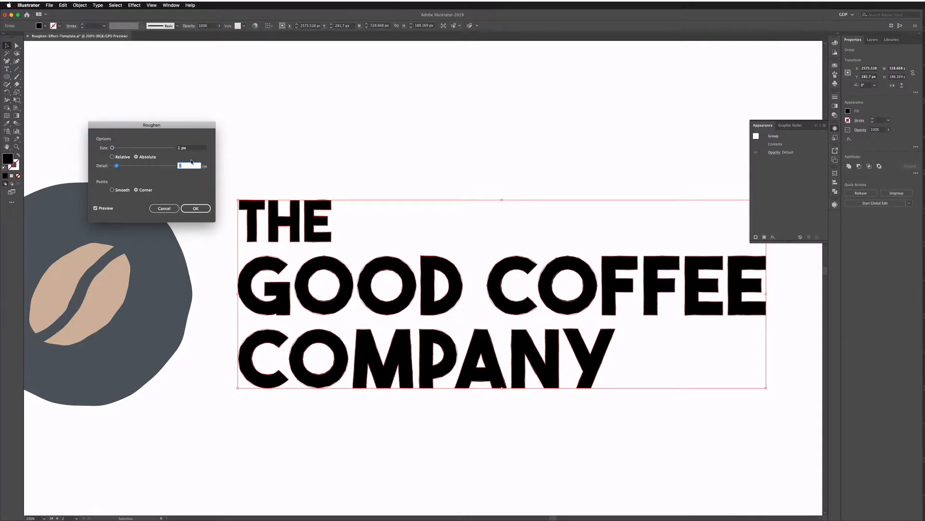
Set the Roughen size to 2 px, compare smooth and corner points, and apply the effect to the lettering with corner points
click(130, 191)
click(136, 190)
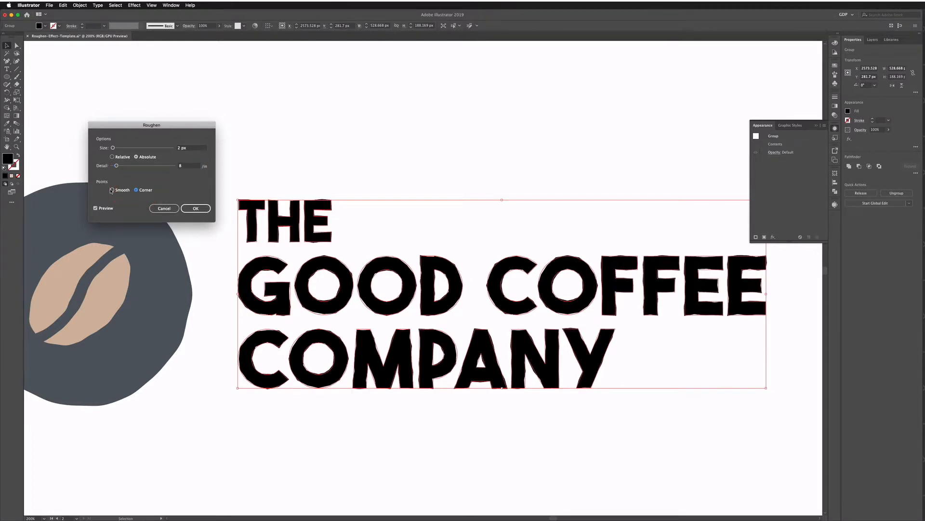
click(112, 190)
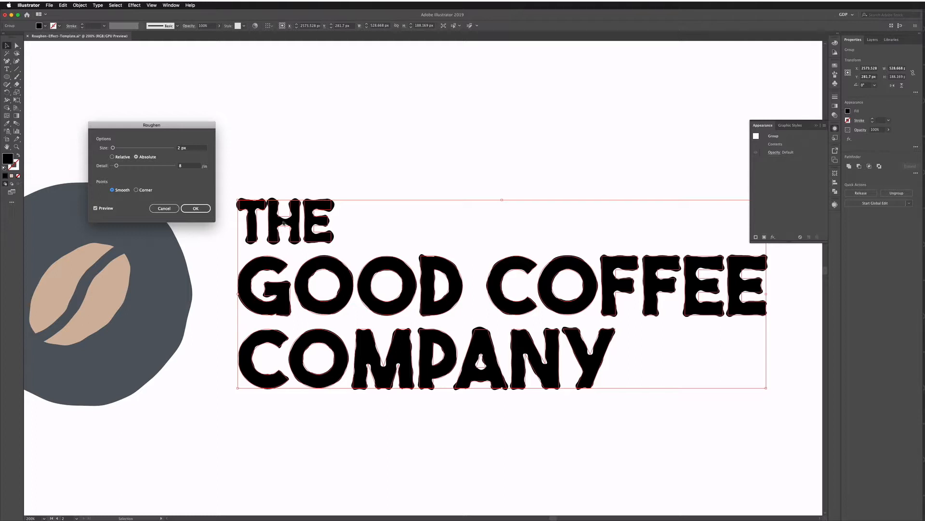
click(136, 191)
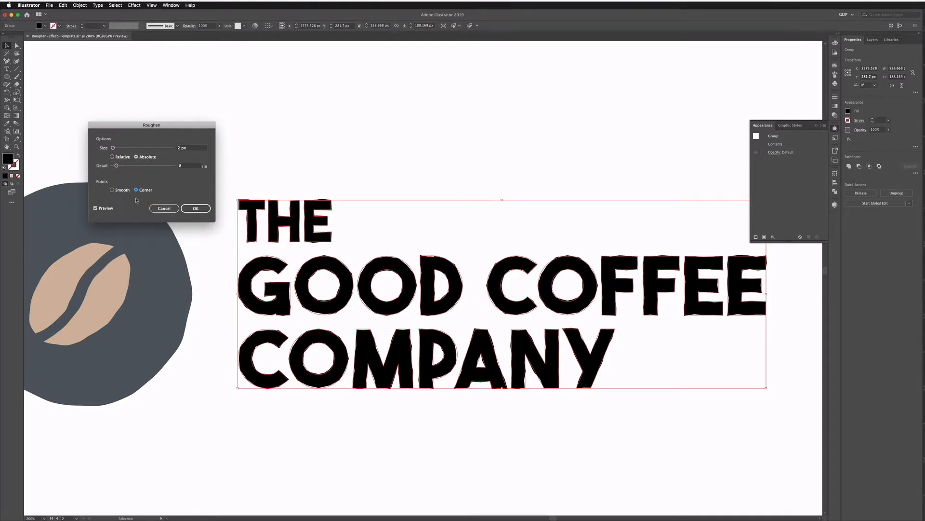
click(195, 208)
click(214, 184)
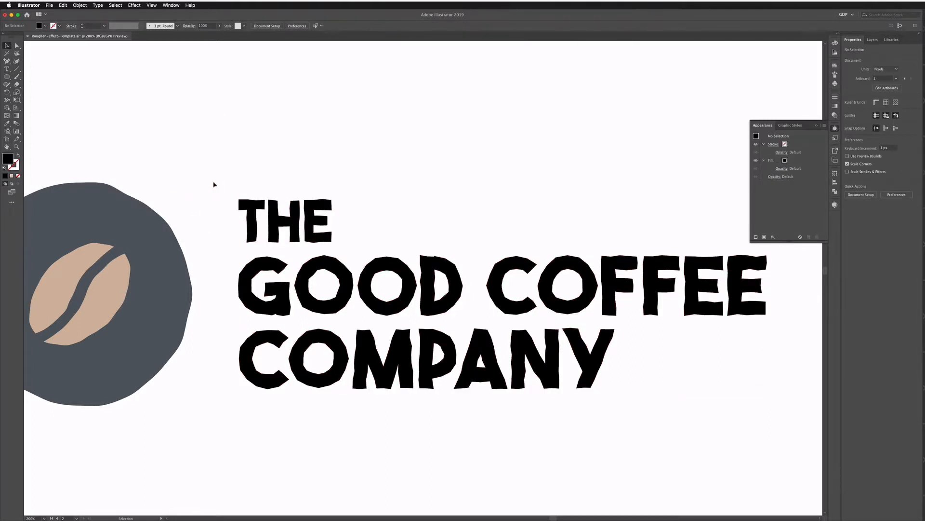
Expand the appearance of the roughened coffee company lettering so its uneven edges become real paths
key(super+minus)
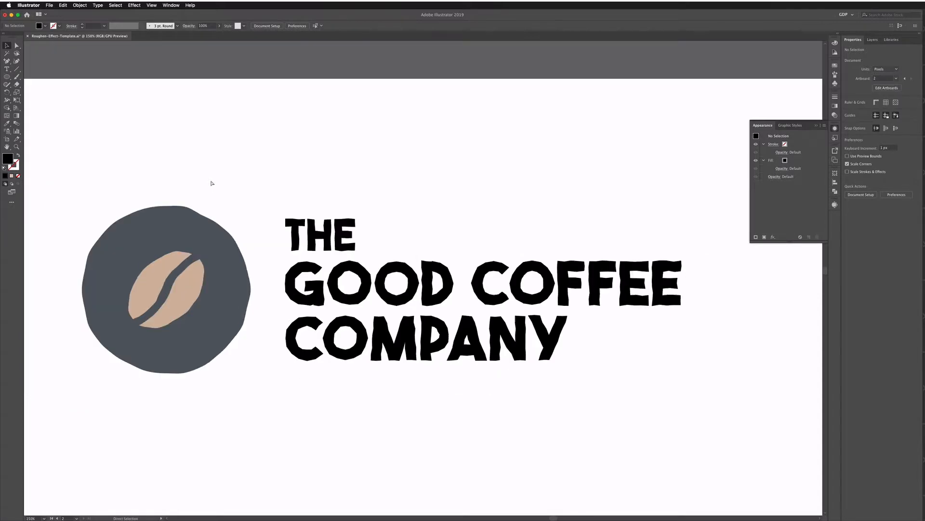
click(305, 224)
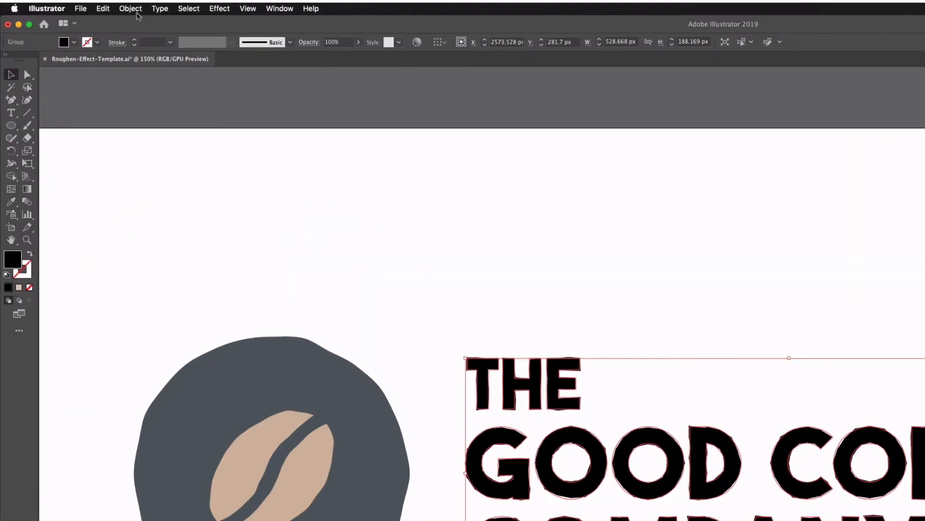
click(79, 6)
click(144, 134)
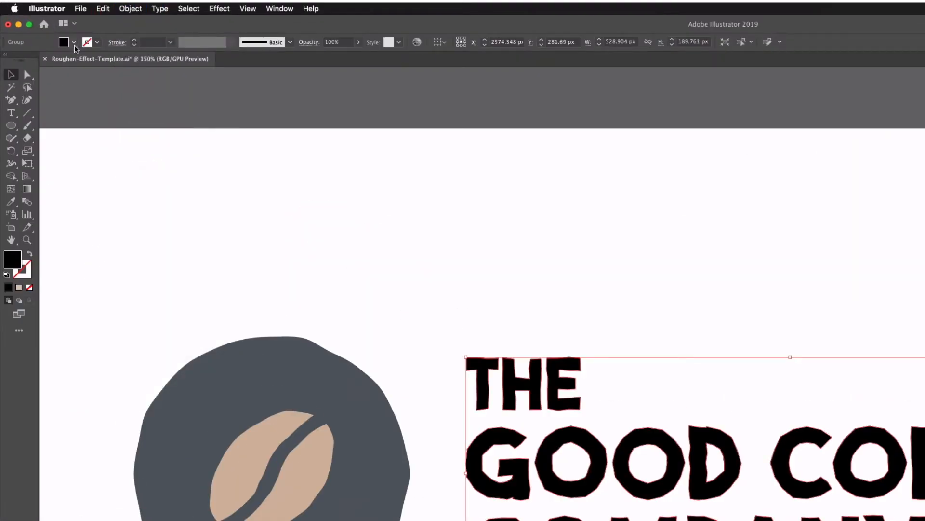
Fill the expanded lettering with the same dark slate grey as the circle and deselect it
click(73, 41)
click(81, 86)
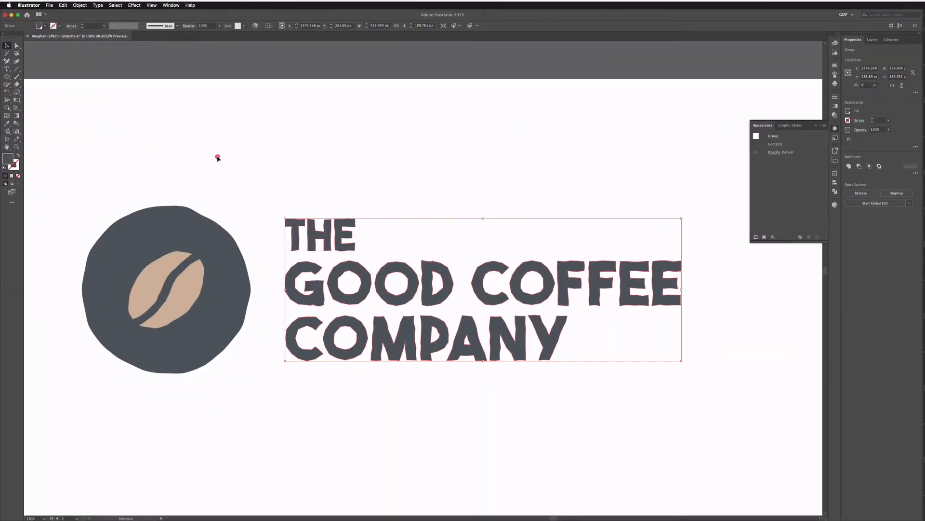
click(265, 191)
Try erasing a gap at the bottom of the Good Wine Company logo's circle outline, and undo the erased notch
scroll(265, 190, down, 7)
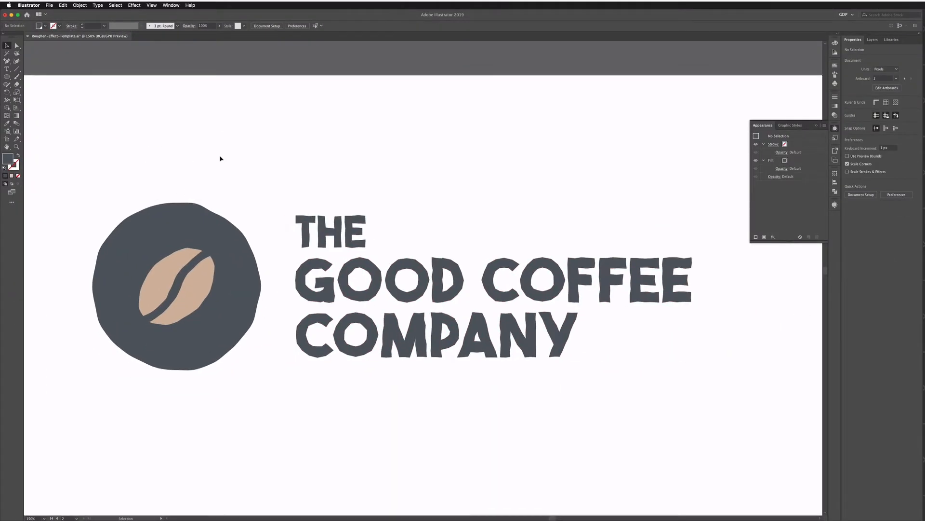
scroll(210, 150, down, 3)
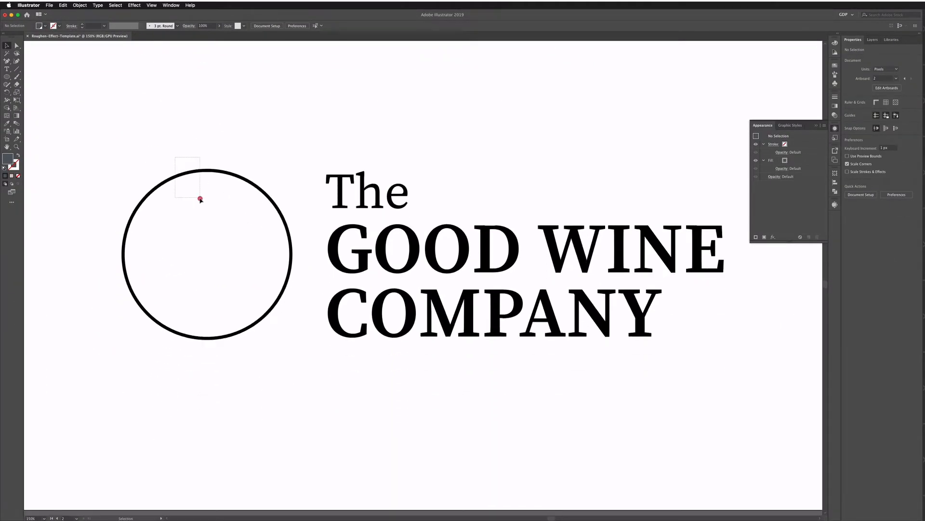
drag(201, 199, 201, 200)
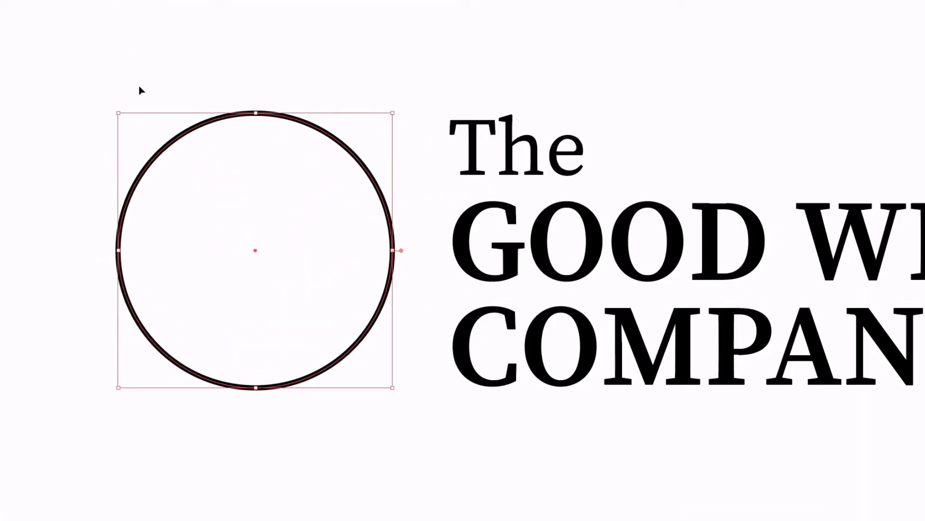
key(ctrl+plus)
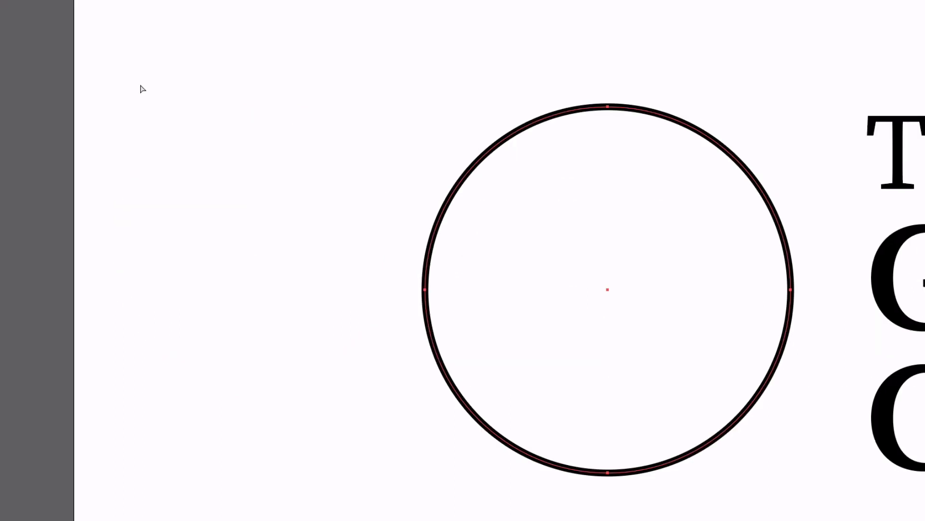
key(p)
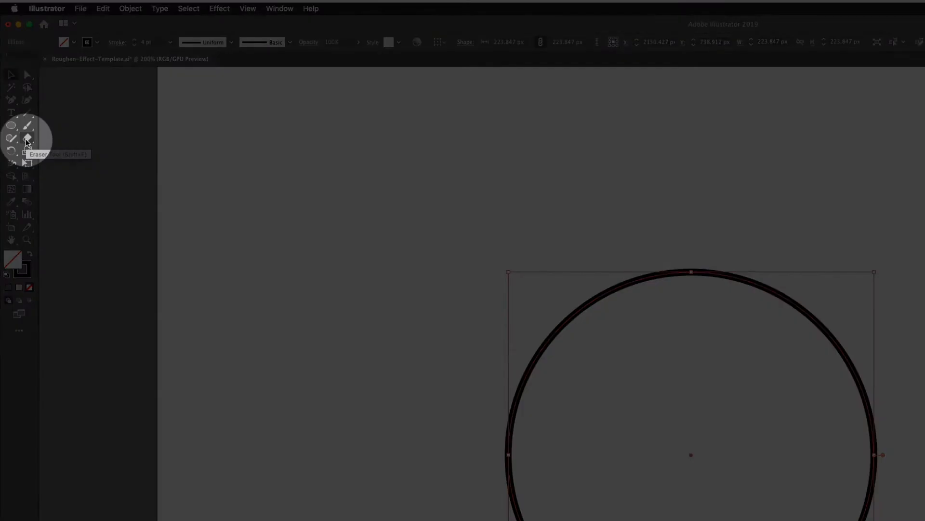
click(26, 140)
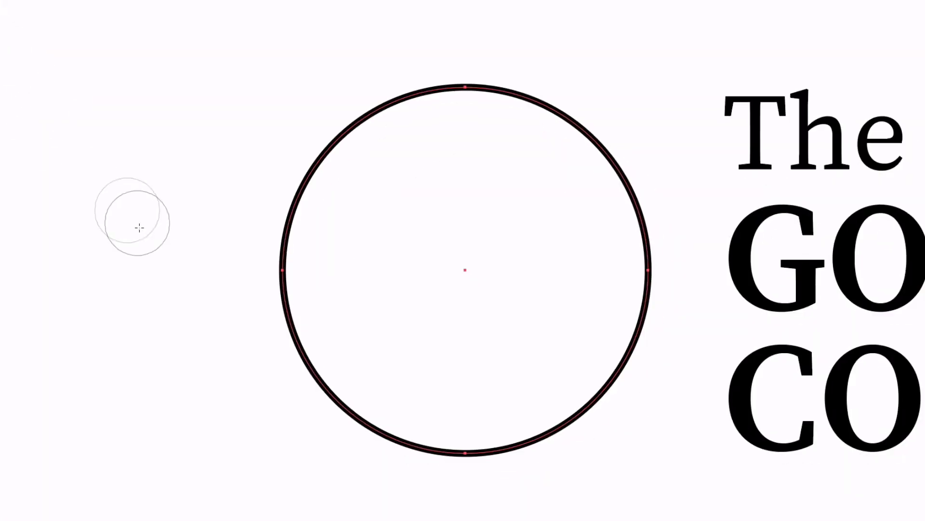
click(464, 450)
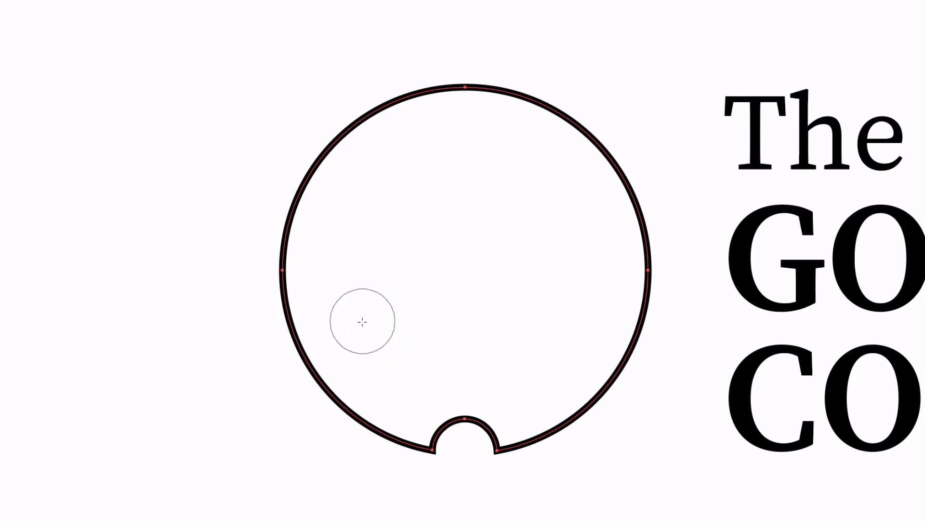
key(v)
key(ctrl+z)
Cut the wine logo's circle path open at its bottom anchor point with the Scissors tool
key(shift+e)
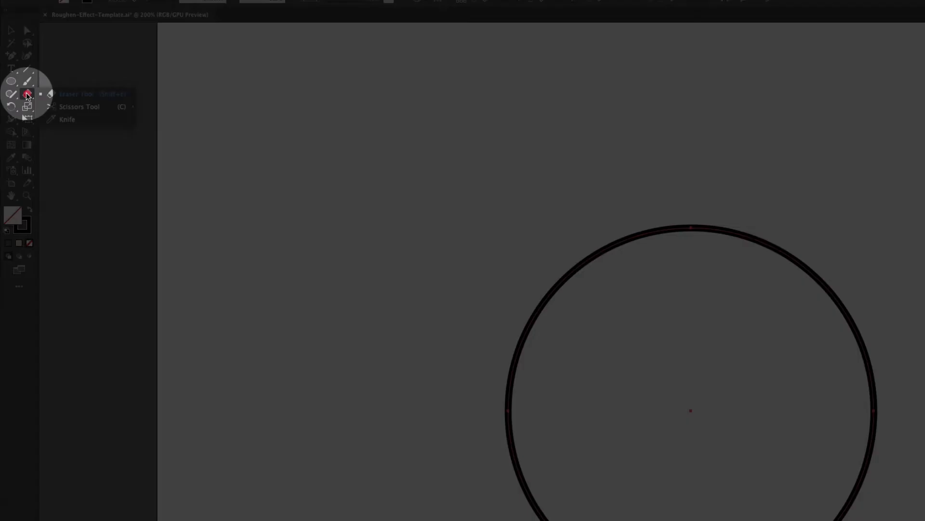
click(28, 95)
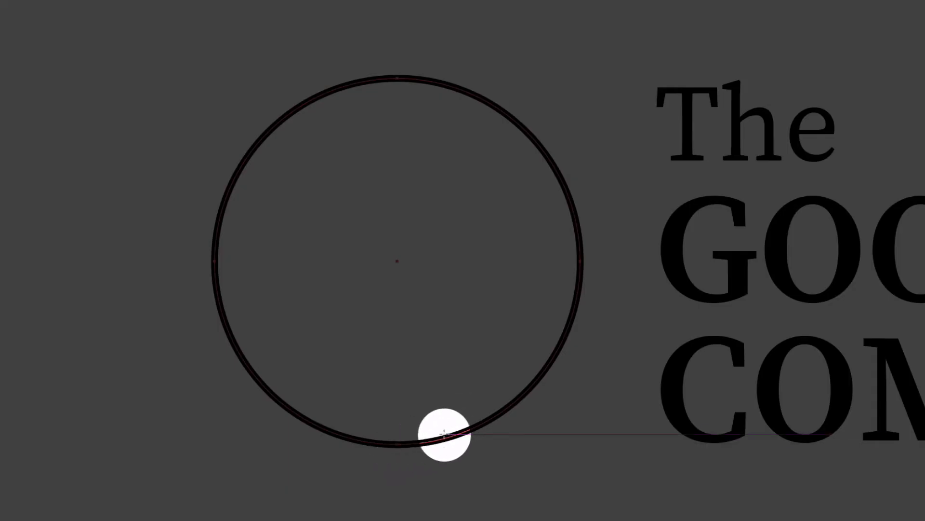
click(398, 442)
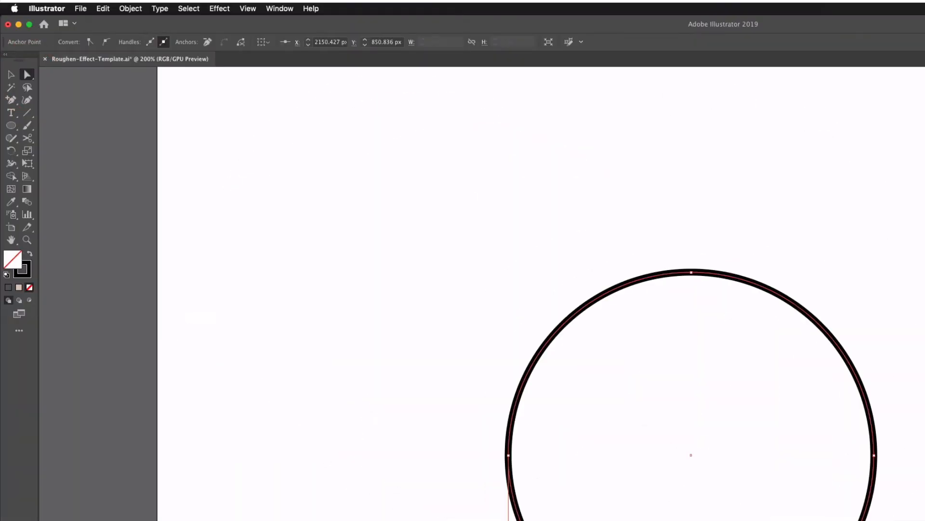
Try pulling the bottom anchor point of the wine logo's circle down and away from the outline
key(super+shift+a)
click(397, 444)
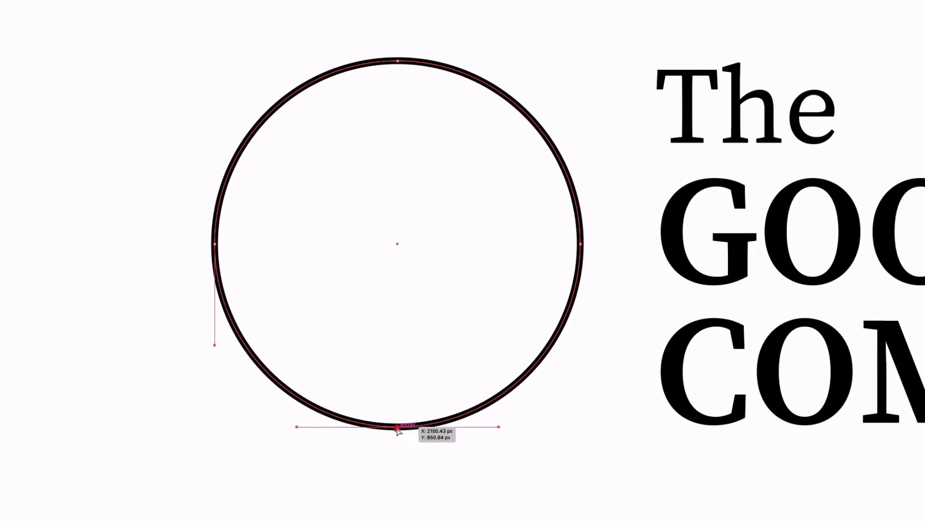
drag(398, 430, 365, 474)
key(v)
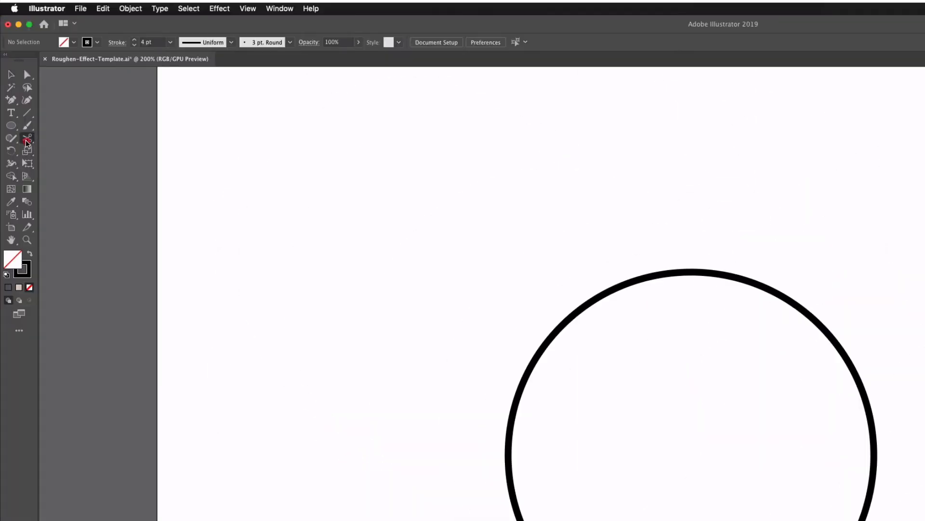
Erase gaps at the bottom, lower right and upper right of the wine logo's circle outline with an enlarged Eraser tip
click(28, 139)
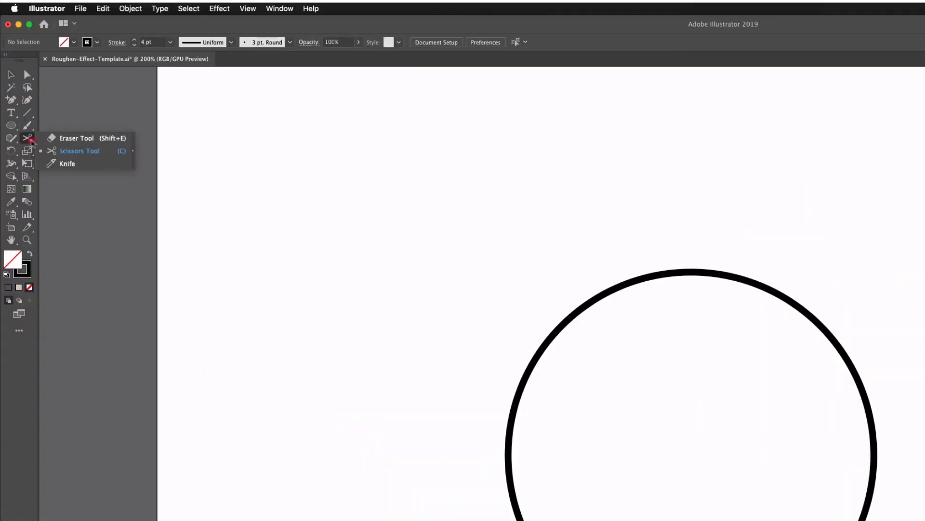
click(54, 138)
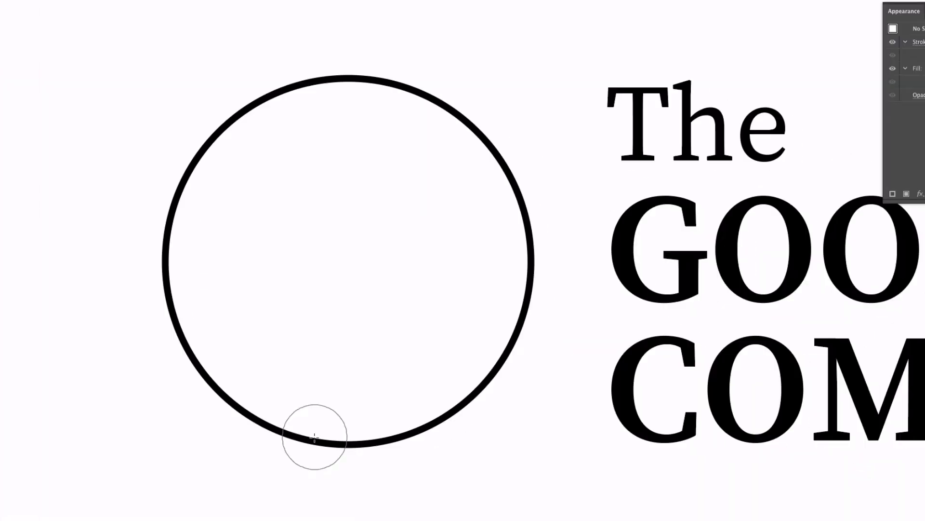
key(bracketleft)
key(bracketleft)
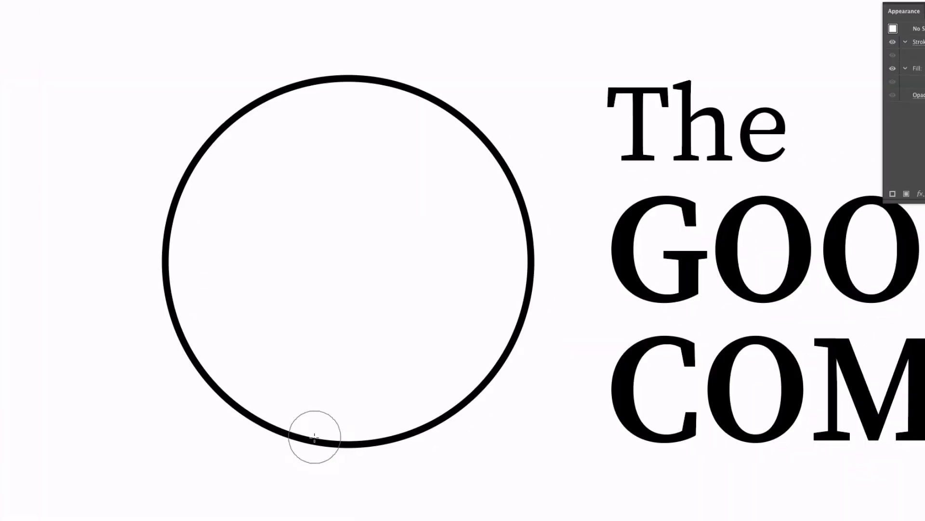
key(bracketright)
key(bracketright)
key(bracketright)
key(bracketright)
key(bracketleft)
key(bracketleft)
key(bracketleft)
key(bracketleft)
key(bracketleft)
key(bracketleft)
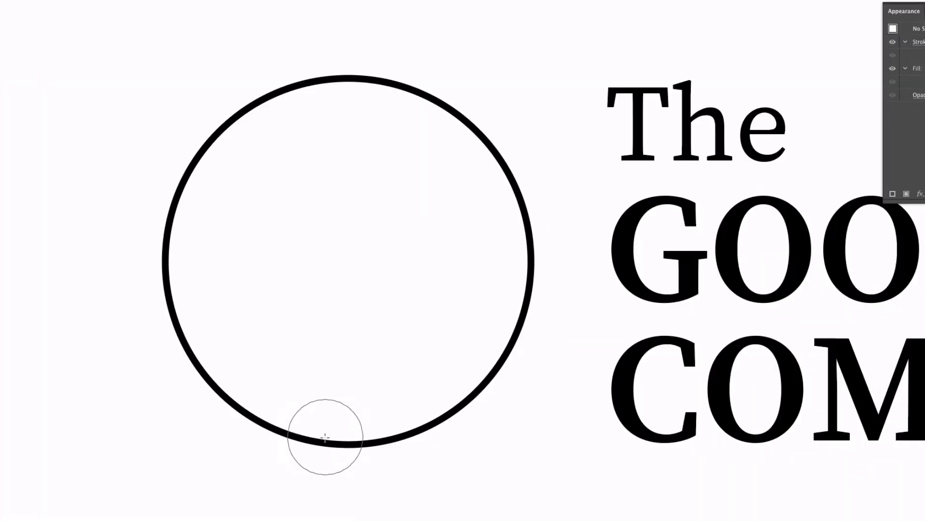
key(bracketright)
key(bracketright)
key(bracketright)
key(bracketright)
key(bracketright)
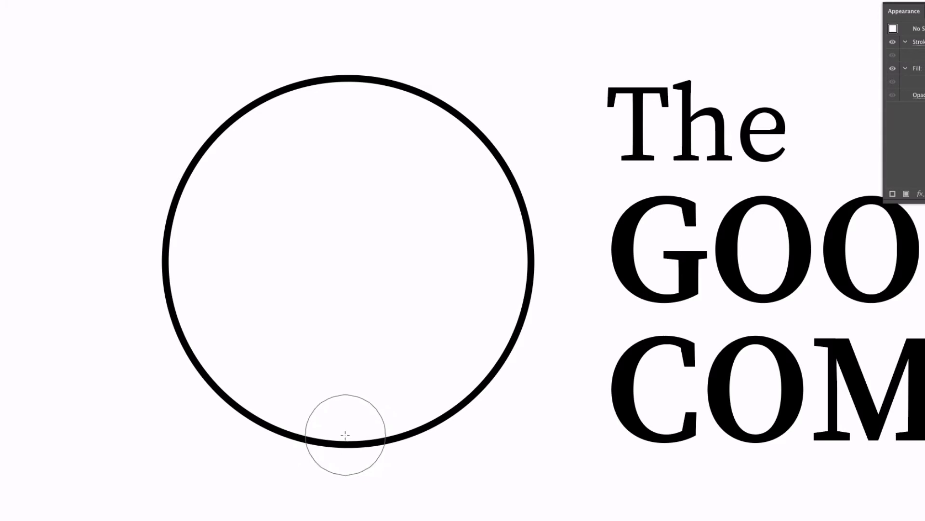
click(345, 436)
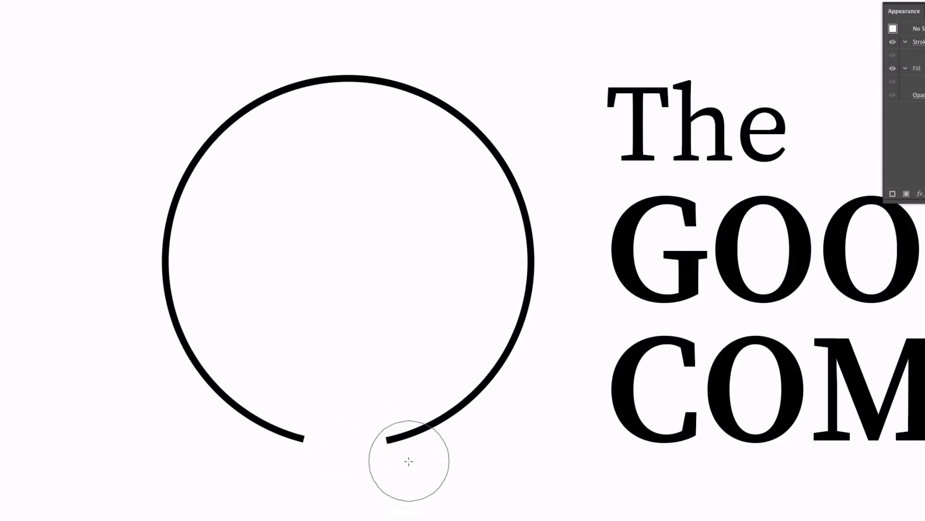
click(524, 300)
click(502, 144)
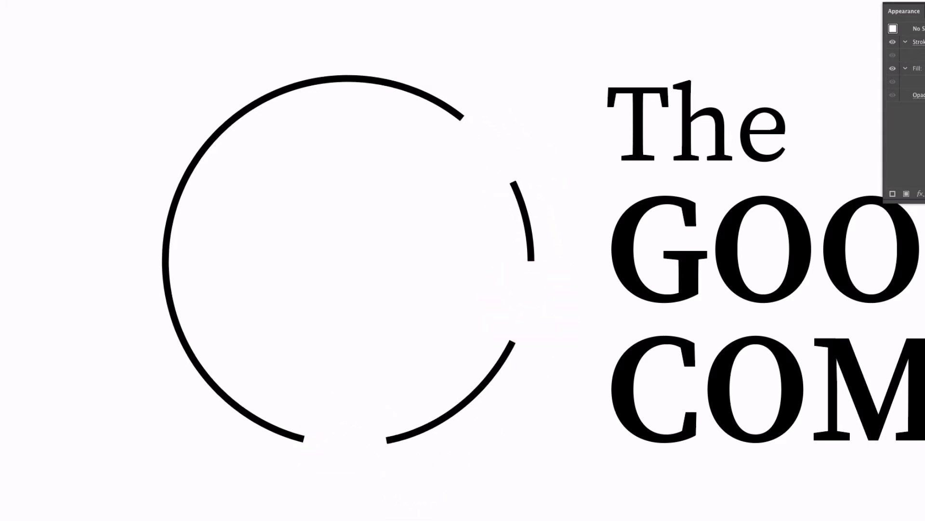
Select the remaining arcs of the wine logo's circle and give their strokes the variable width shape Width Profile 1
key(v)
key(super+a)
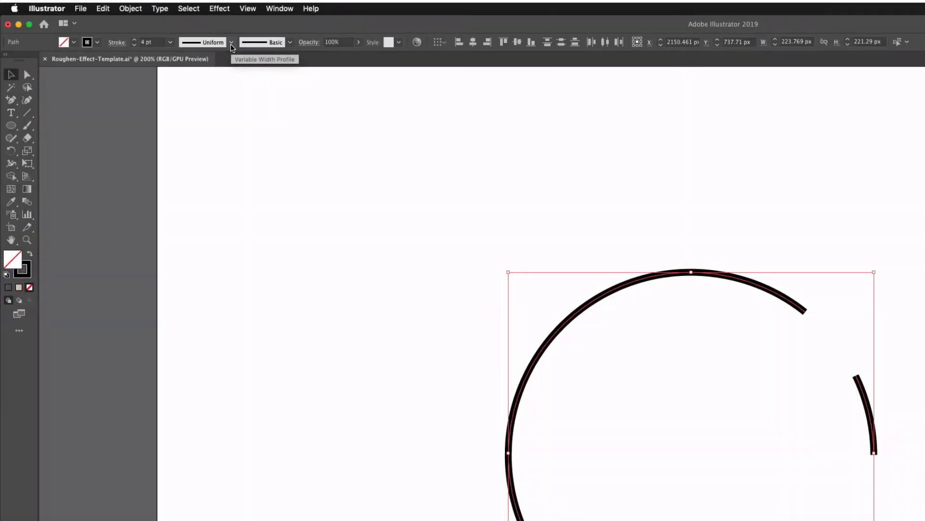
click(231, 43)
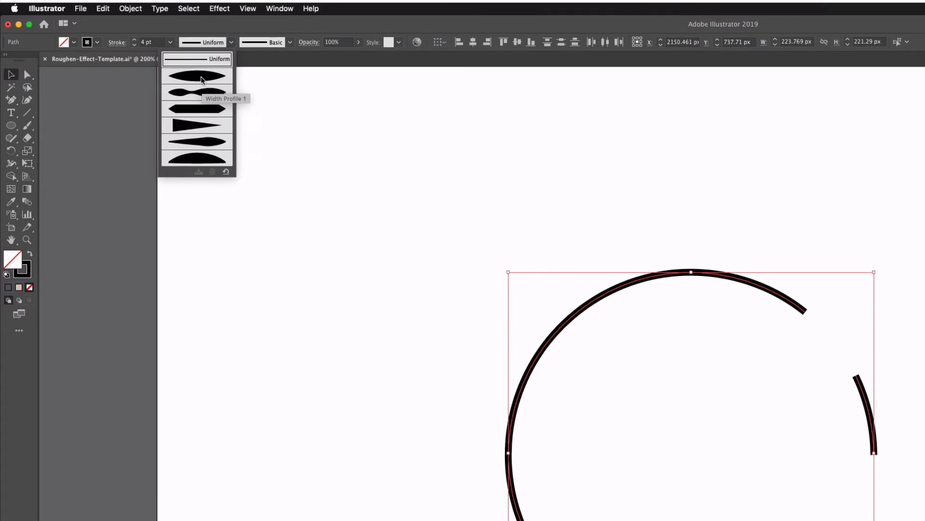
click(202, 77)
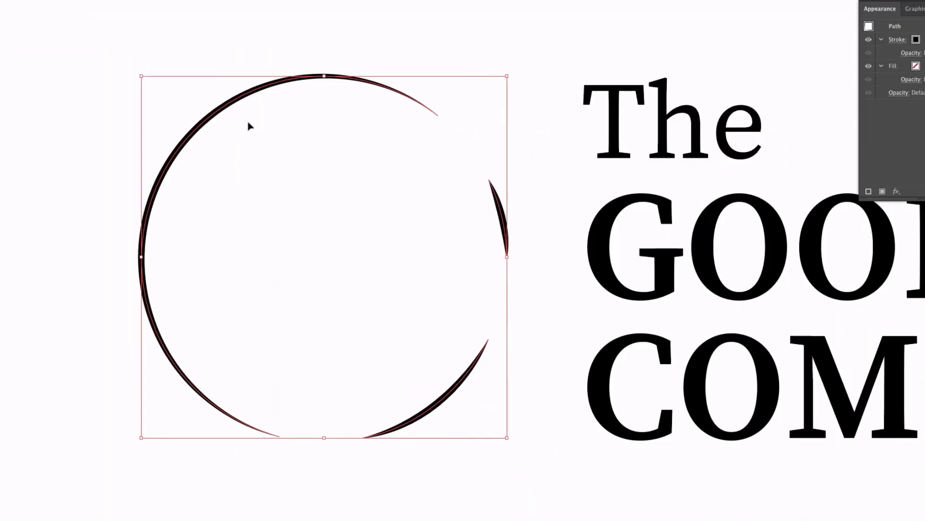
click(285, 210)
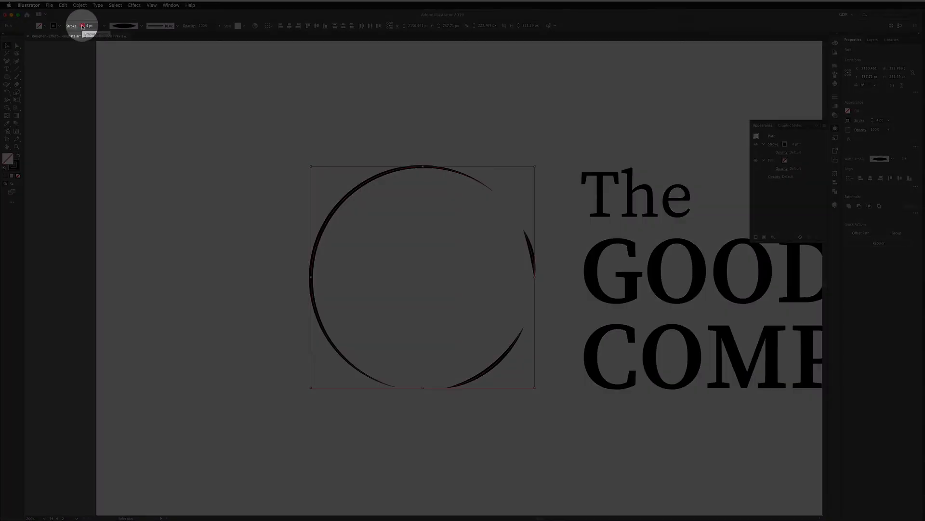
Set the stroke weight of the tapered circle arcs to 9 pt
click(82, 24)
click(82, 24)
click(82, 24)
click(82, 24)
click(82, 24)
Select all the tapered arcs and expand their appearance into filled shapes
click(284, 121)
drag(284, 124, 531, 407)
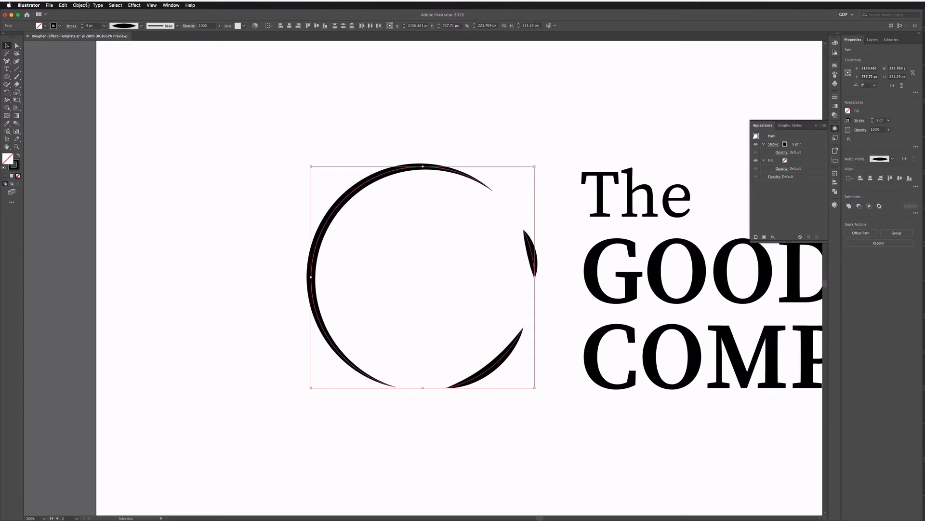
click(81, 5)
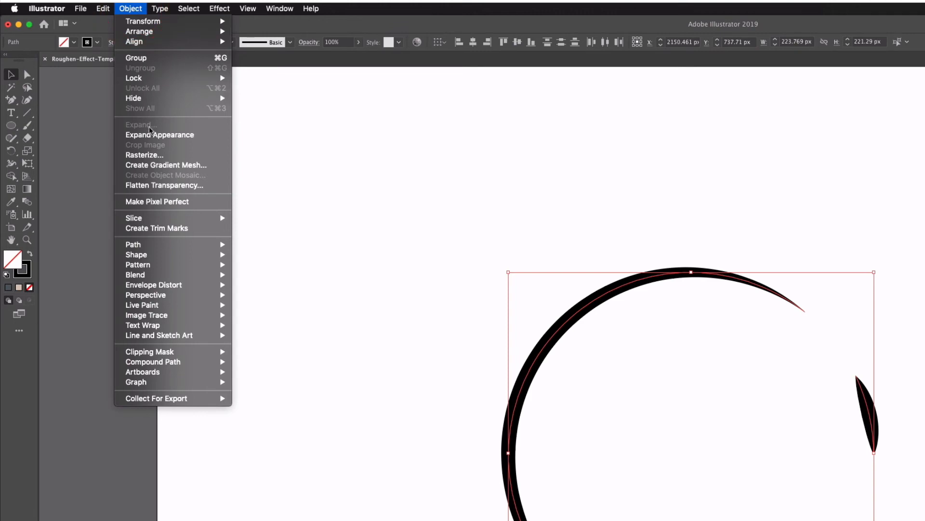
click(168, 135)
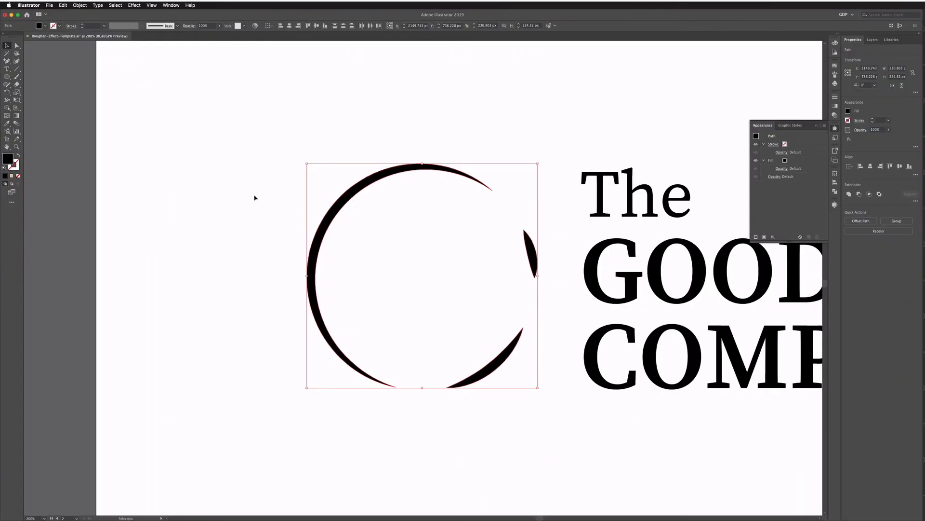
Round off the pointed ends of the expanded circle arcs slightly using the Direct Selection corner widgets
key(super+equal)
key(super+equal)
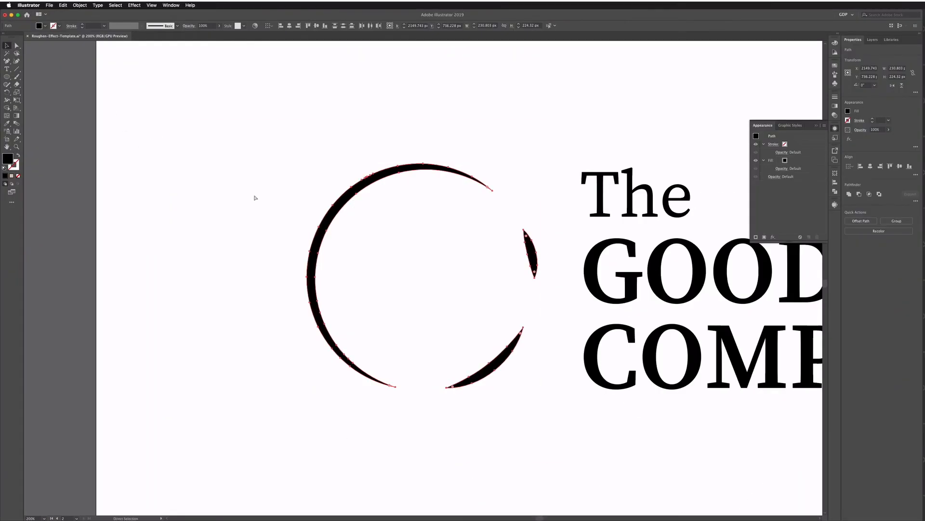
click(655, 442)
drag(655, 442, 654, 440)
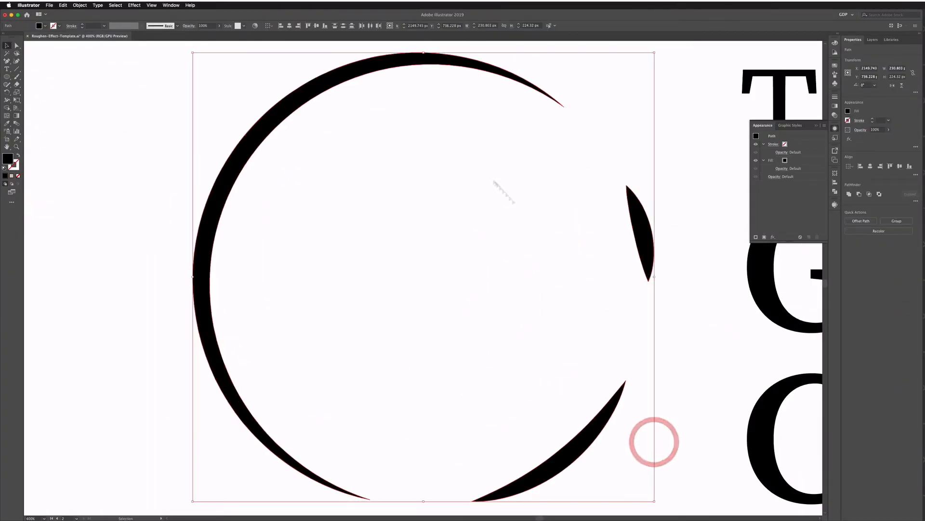
click(16, 45)
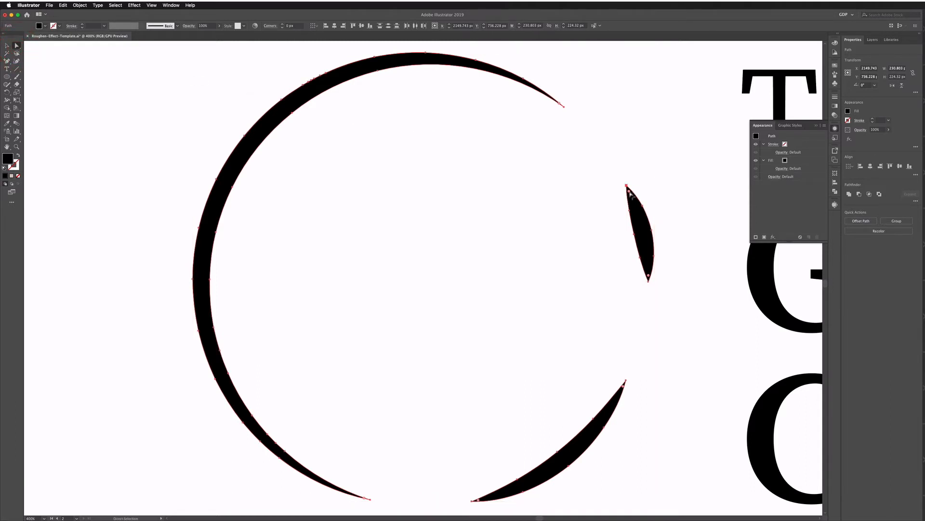
drag(630, 192, 636, 206)
Start a previewed Roughen effect on all the circle arcs, with smooth points and an absolute size of 2 px
drag(340, 118, 539, 397)
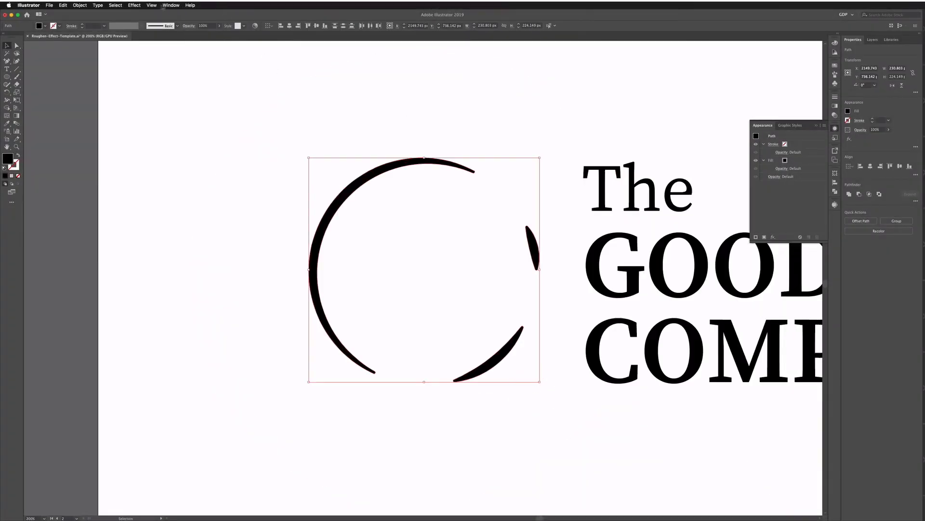
click(134, 5)
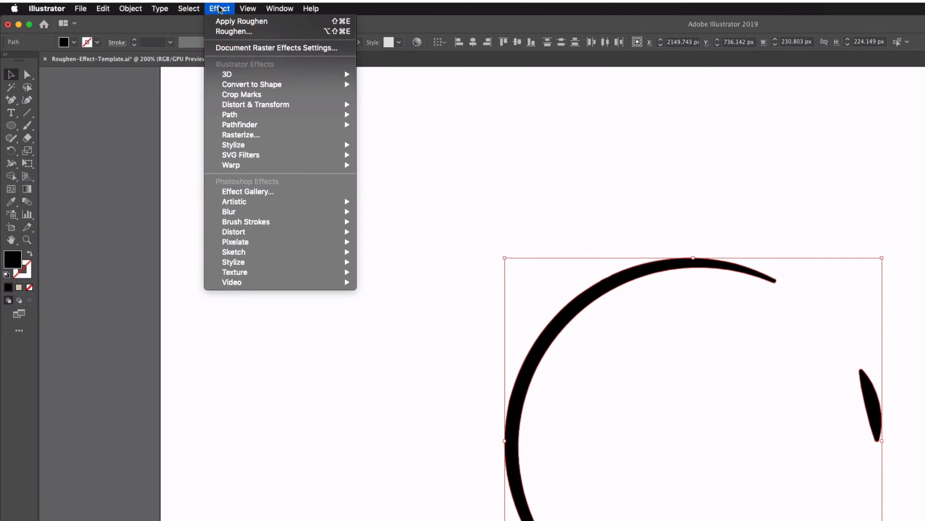
mouse_move(338, 104)
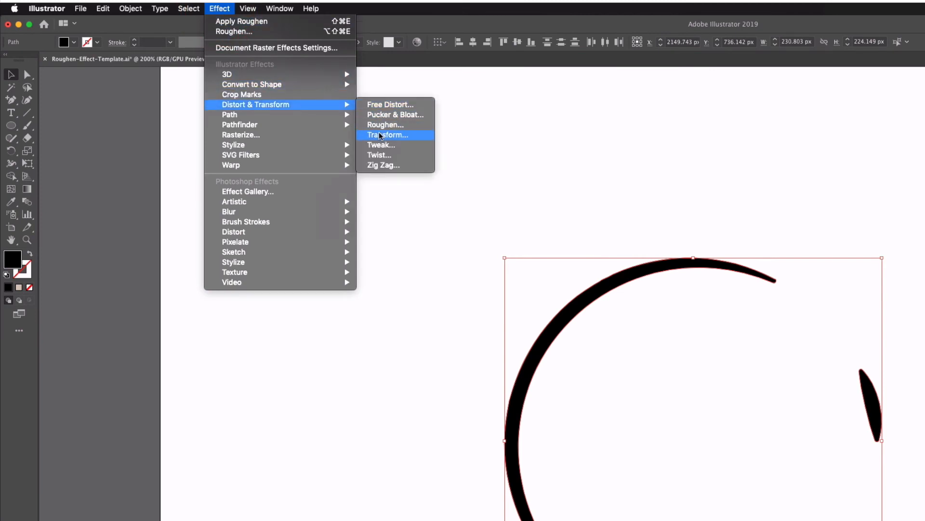
click(380, 124)
click(156, 340)
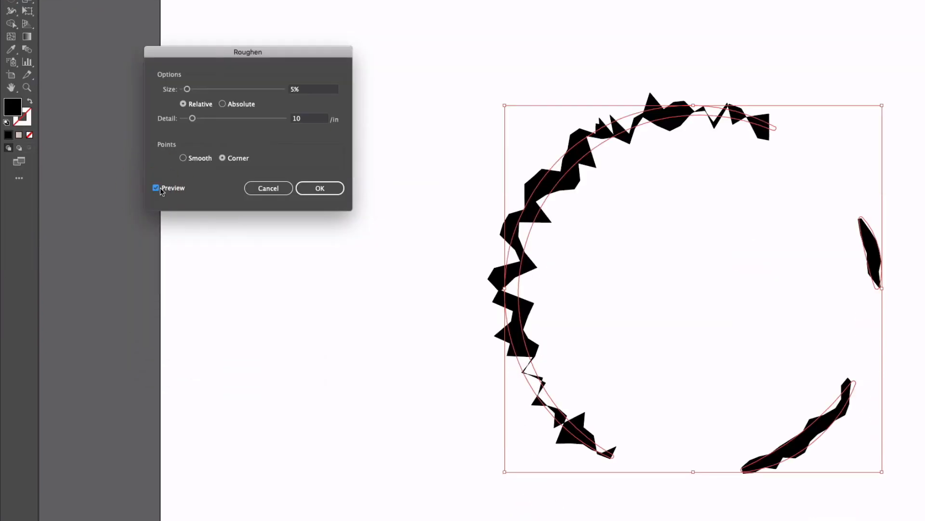
click(183, 157)
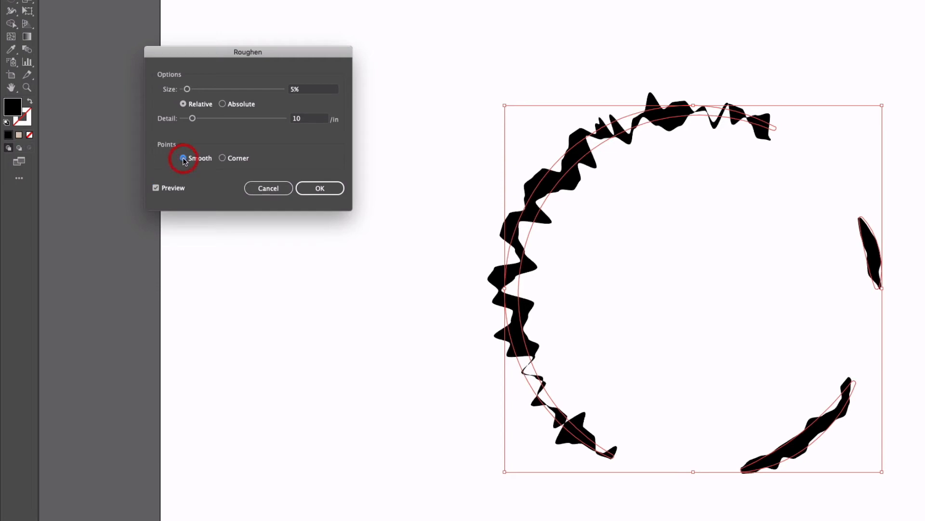
click(223, 106)
click(309, 89)
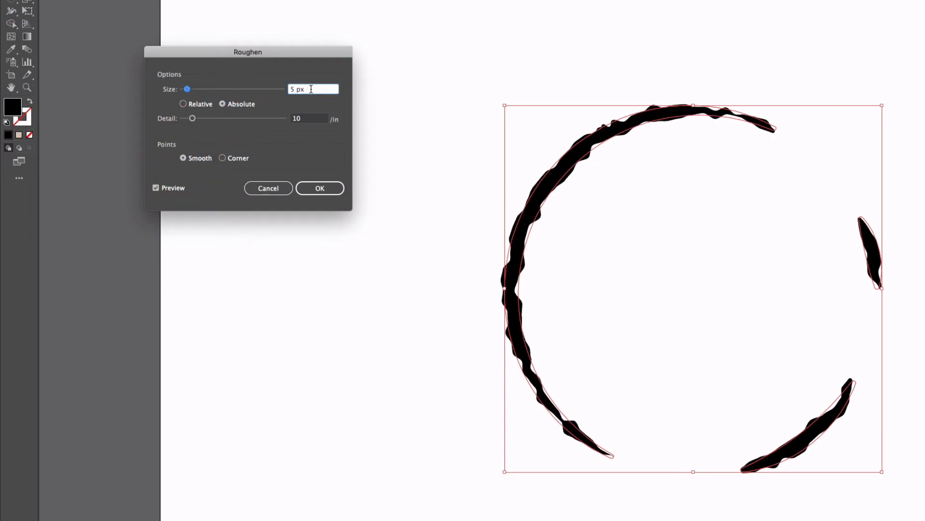
key(Down)
key(Down)
key(Down)
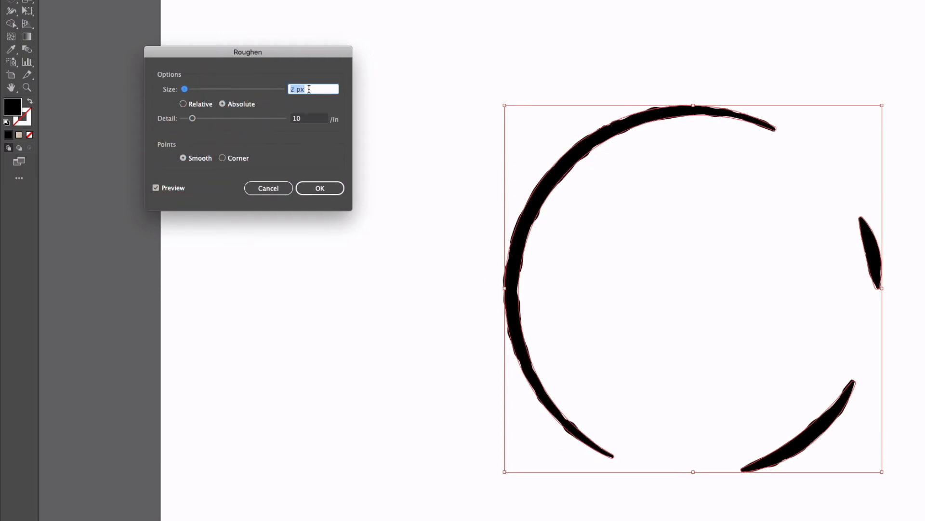
Set the Roughen detail to 6 per inch and apply the effect to the arcs
click(308, 120)
key(Down)
key(Down)
key(Down)
key(Down)
key(Down)
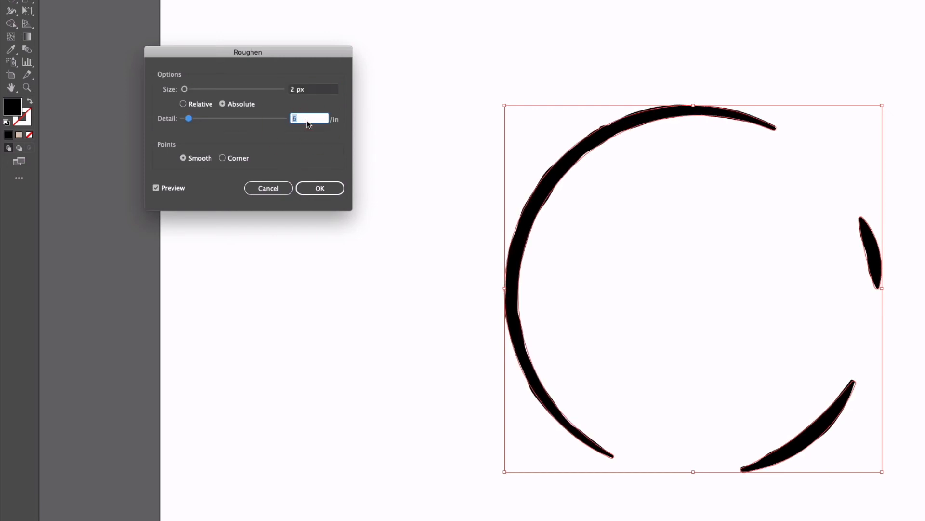
click(320, 188)
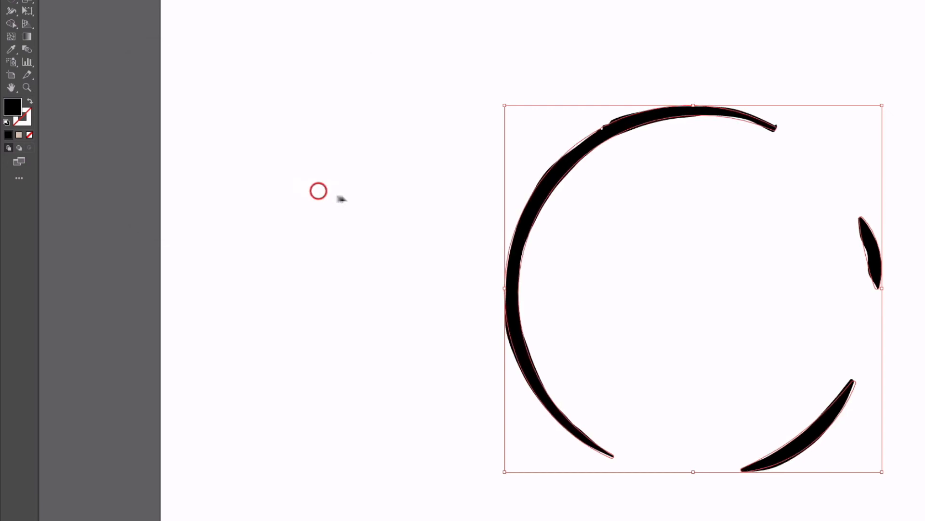
Expand the appearance of the roughened arcs and group them
drag(302, 157, 543, 405)
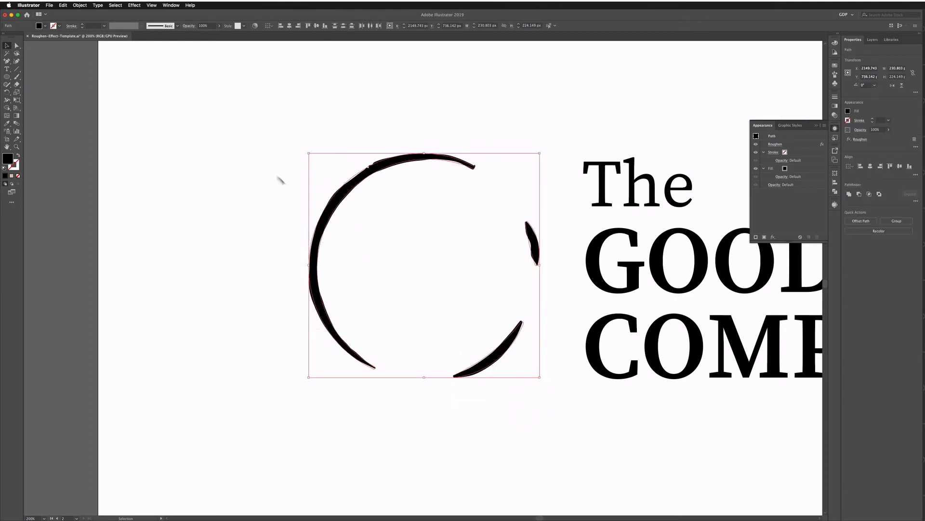
click(89, 5)
click(89, 82)
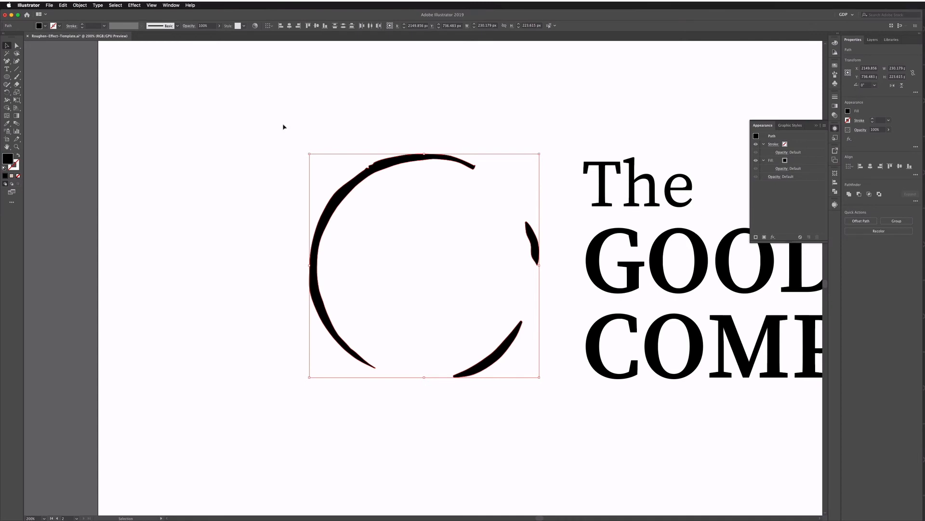
key(a)
key(v)
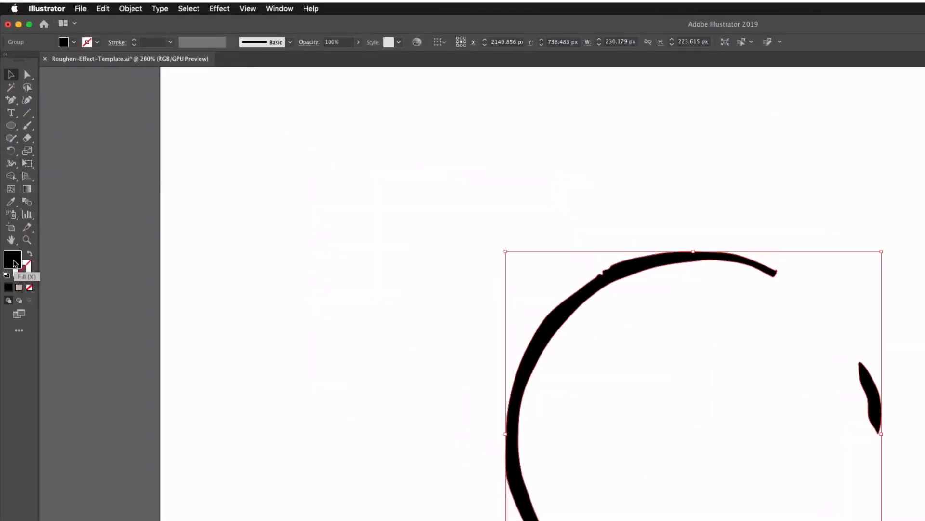
Fill the arc group with a muted dusty pink and place it, rotated, around the start of the wine company lettering
double_click(13, 260)
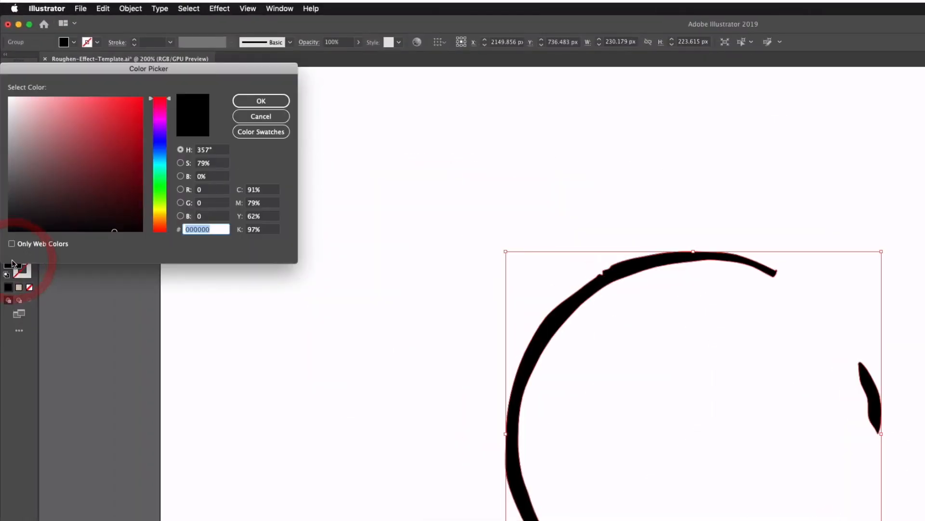
text(EDC3C6)
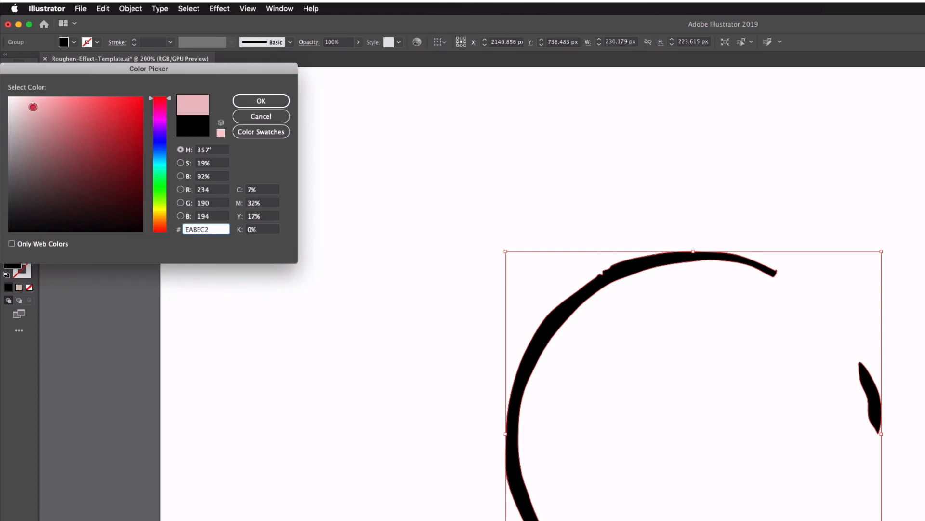
drag(34, 106, 36, 120)
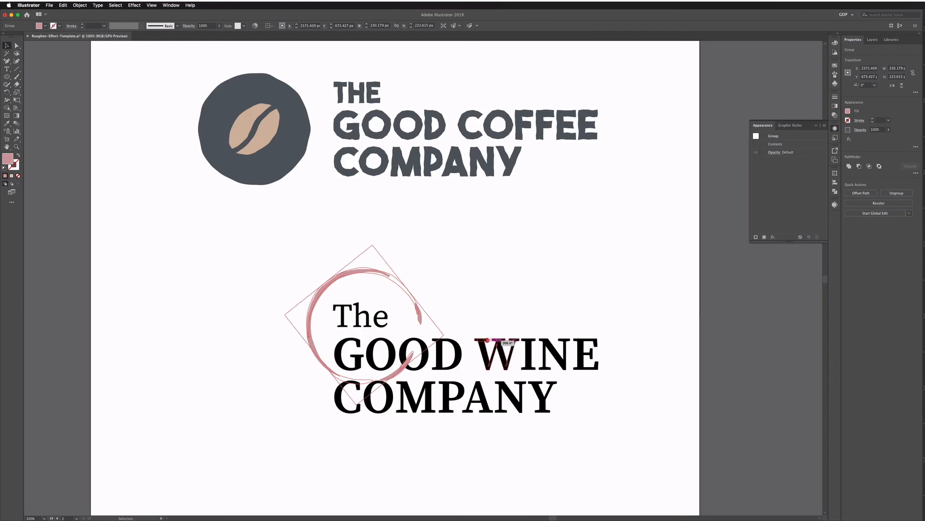
drag(482, 354, 488, 342)
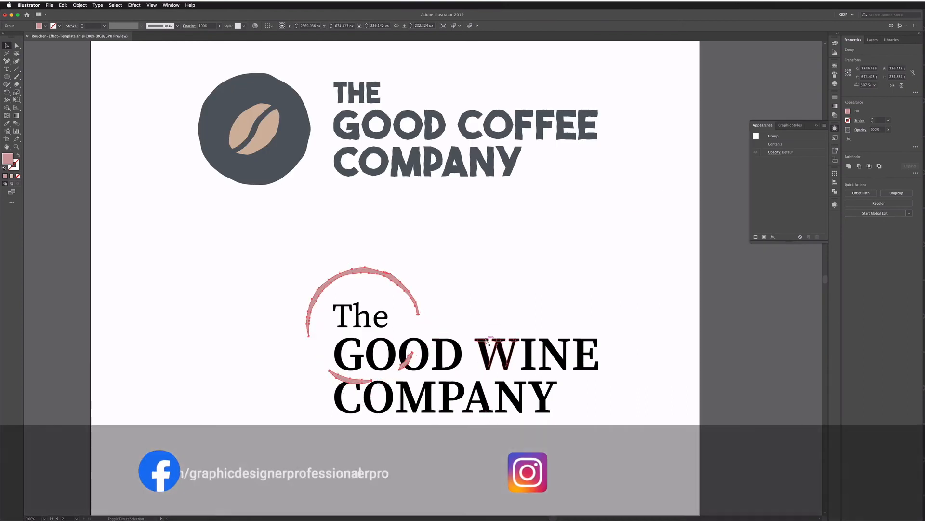
click(479, 310)
Fill the Good Wine Company lettering with a dark slate grey and deselect it
click(457, 355)
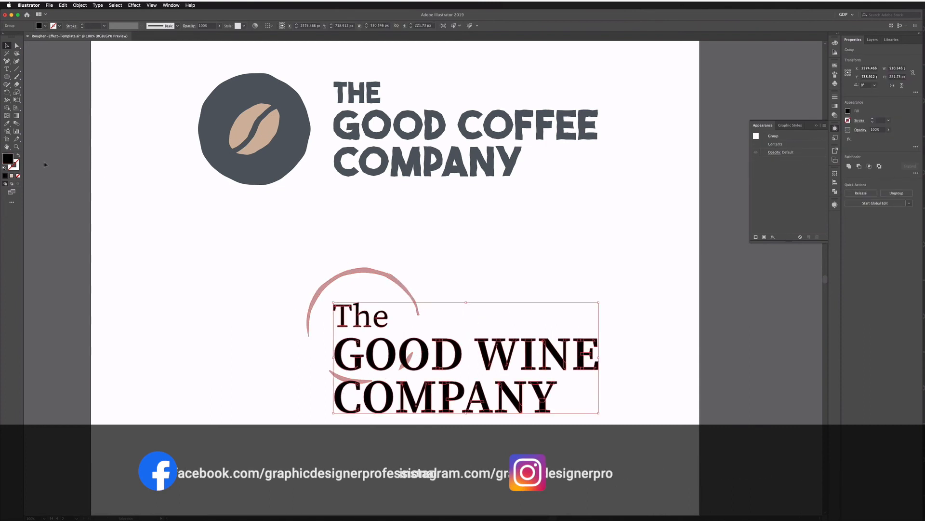
double_click(7, 158)
drag(98, 100, 98, 92)
drag(25, 97, 27, 100)
key(Return)
click(171, 268)
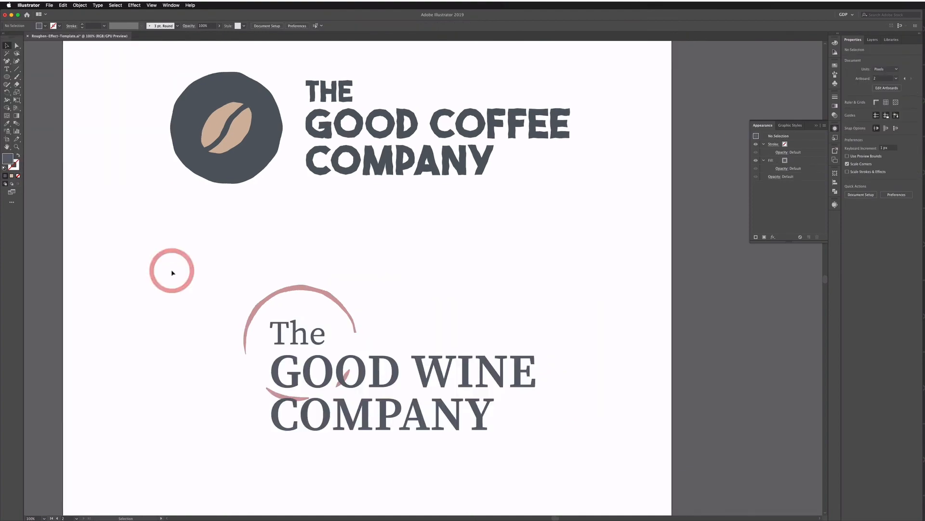